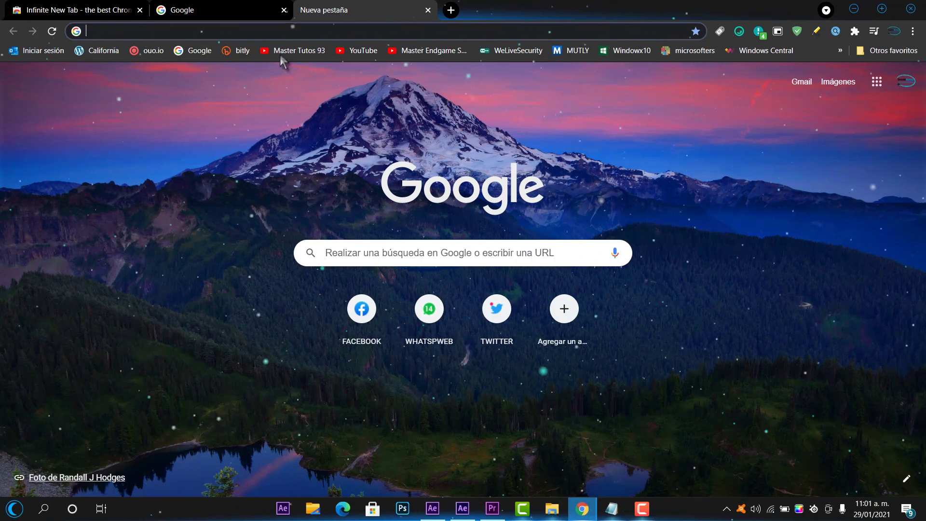
# Search Google for "call of duty" and switch to the image results
pyautogui.click(234, 9)
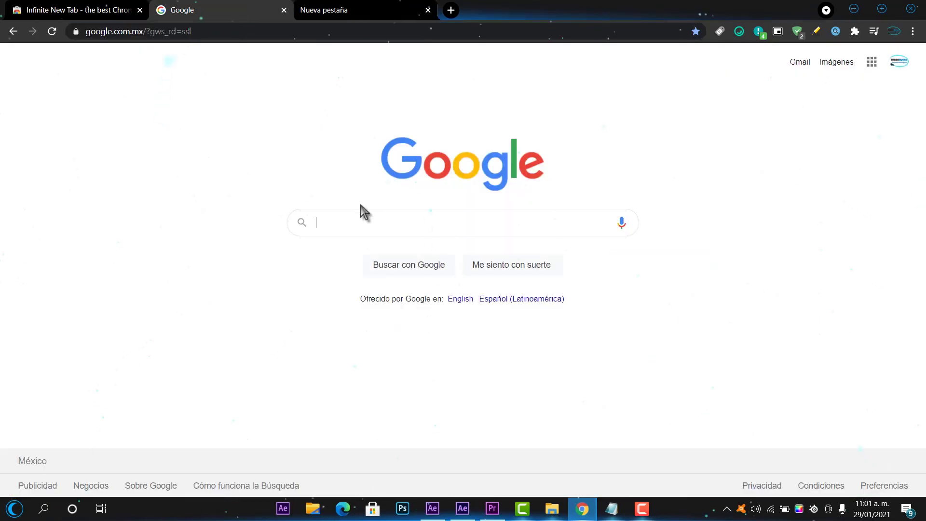
pyautogui.click(328, 6)
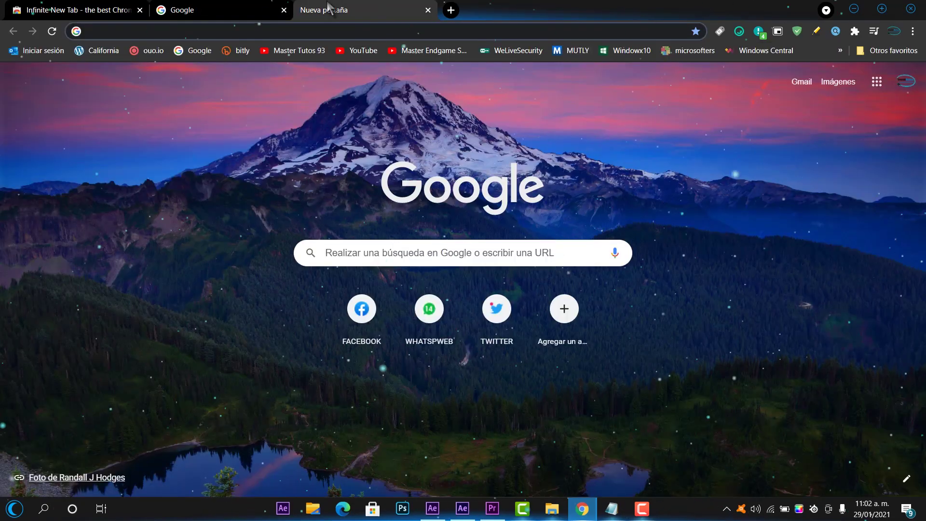
pyautogui.click(267, 11)
pyautogui.write('call of duty')
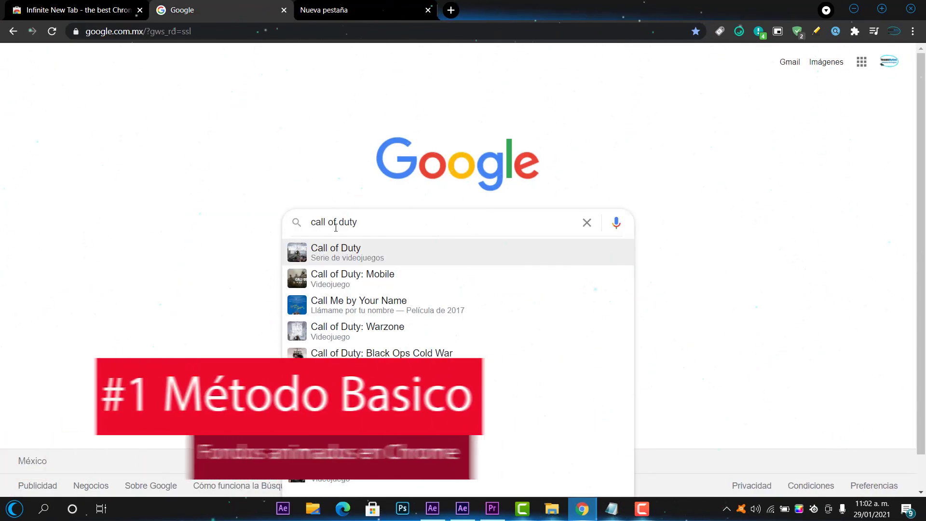
pyautogui.press('Return')
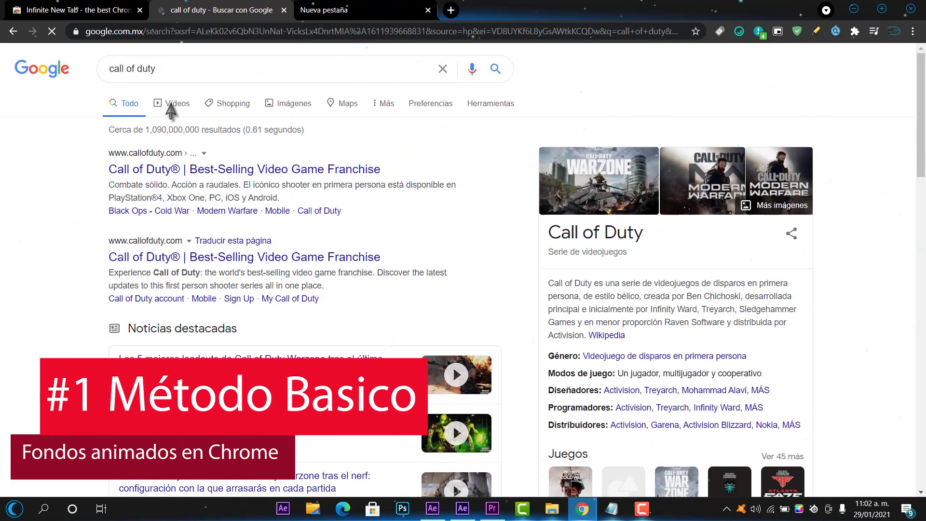
pyautogui.click(295, 104)
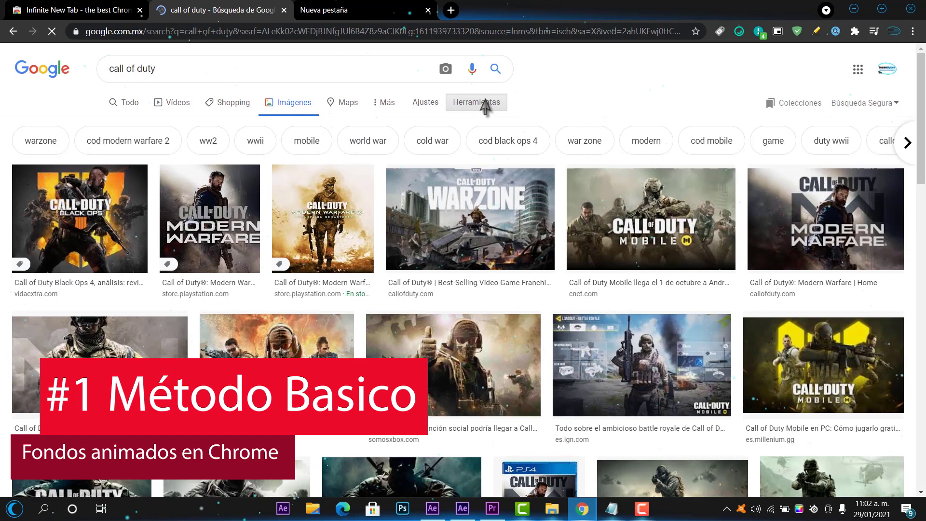
# Filter the image results to large size (Grandes) and GIF type
pyautogui.click(485, 103)
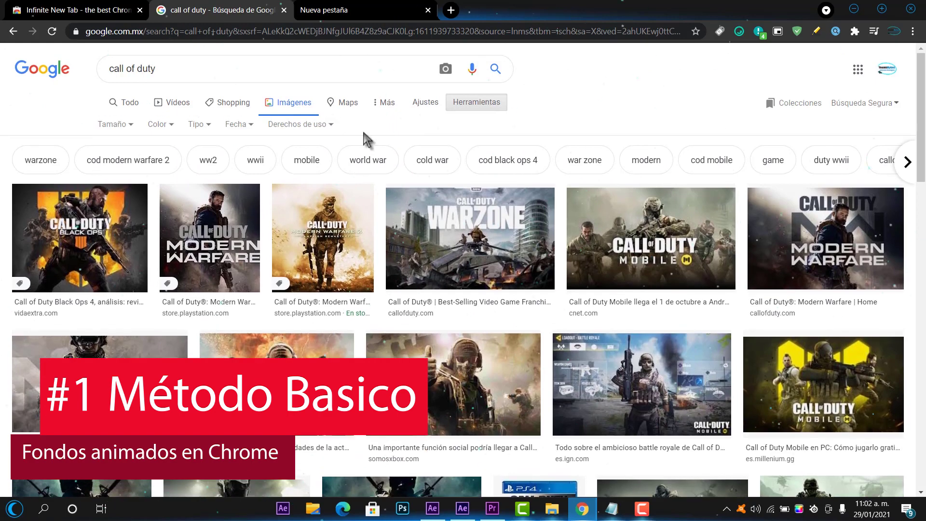
pyautogui.click(115, 166)
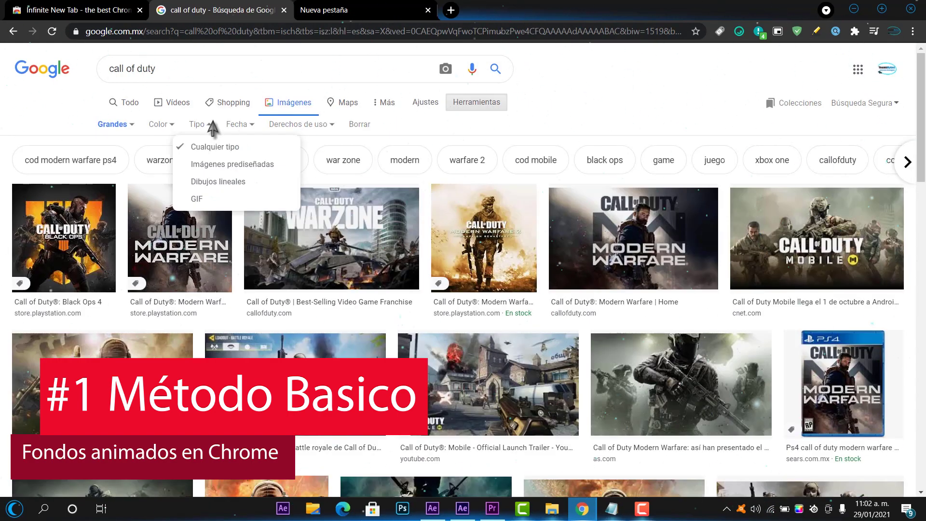
pyautogui.click(236, 195)
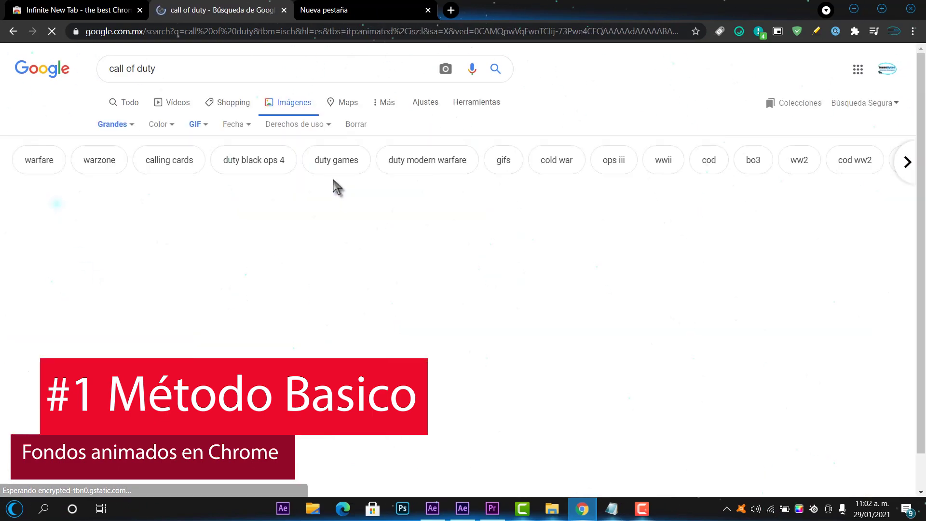
# Browse the GIF results and open the preview of the CODBO2 Enhanced screenshot from SweetFX
pyautogui.scroll(-1, 491, 244)
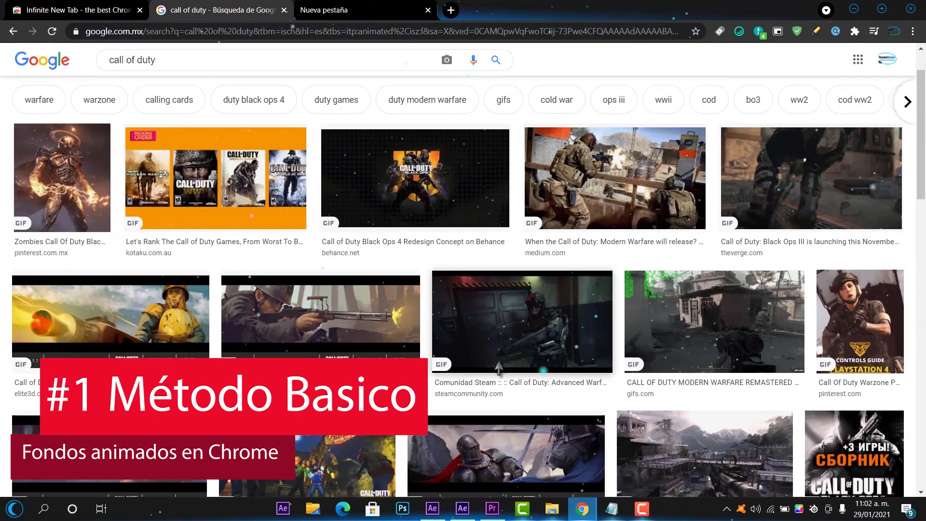
pyautogui.scroll(-3, 578, 301)
pyautogui.scroll(-4, 408, 340)
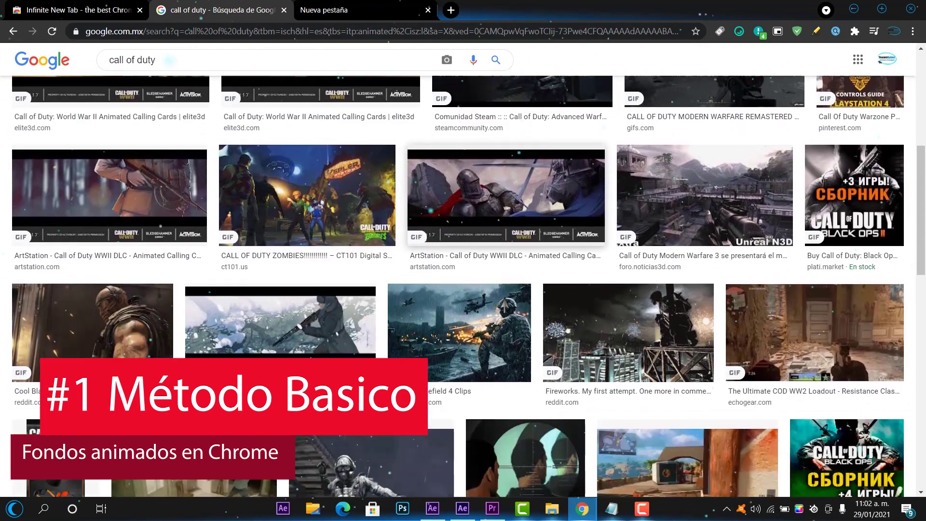
pyautogui.scroll(-2, 588, 330)
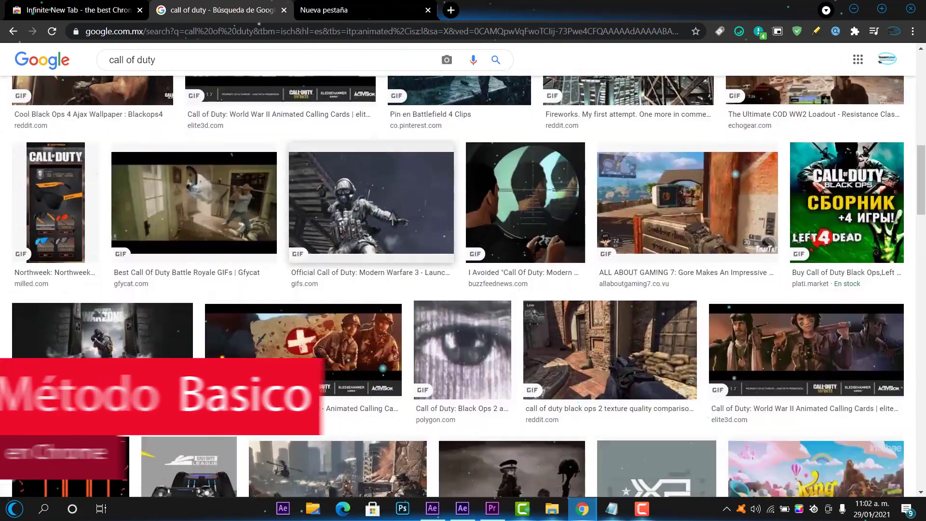
pyautogui.click(386, 203)
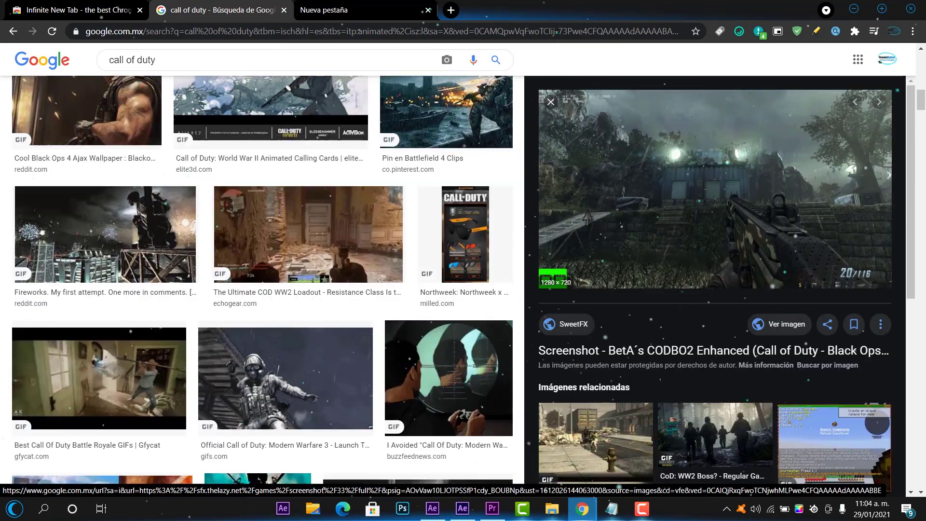
# Save the previewed GIF to the desktop (Escritorio) under the name BBloobsSweetFX20.png
pyautogui.scroll(8, 460, 219)
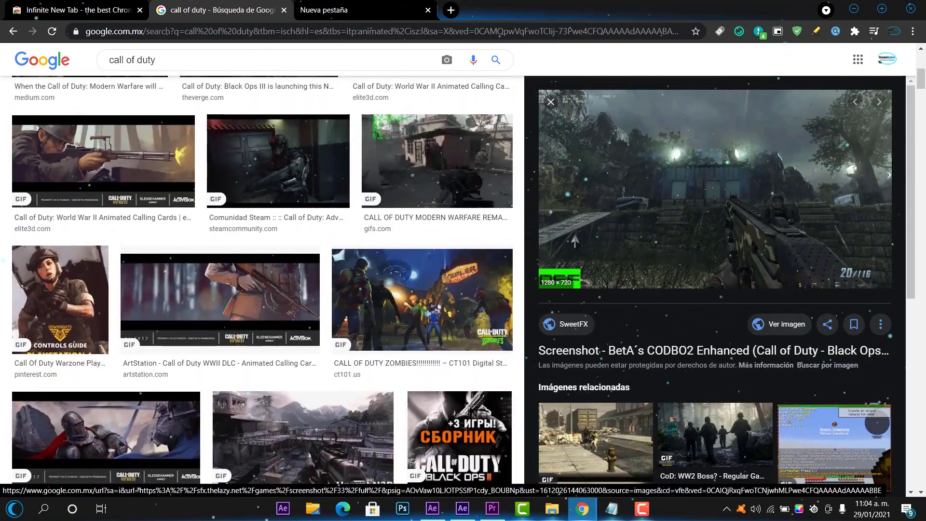
pyautogui.rightClick(614, 143)
pyautogui.click(668, 329)
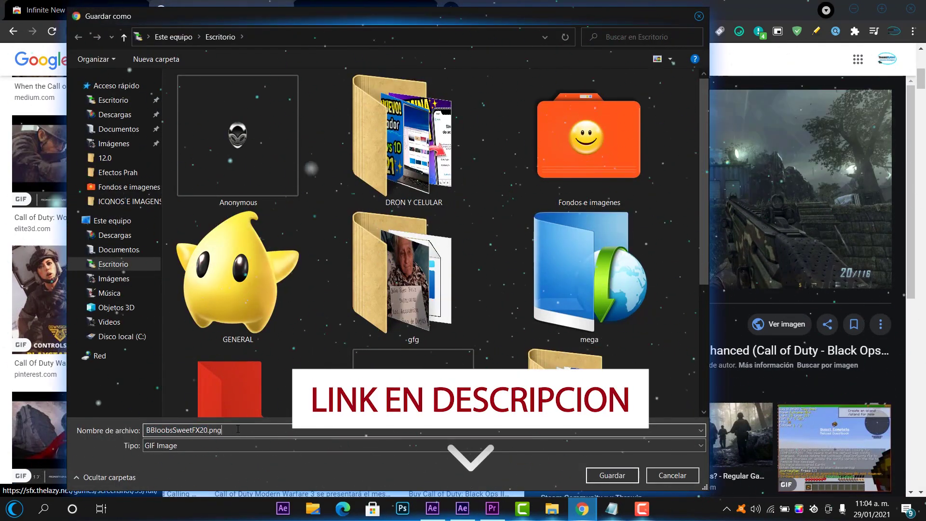
pyautogui.press('Return')
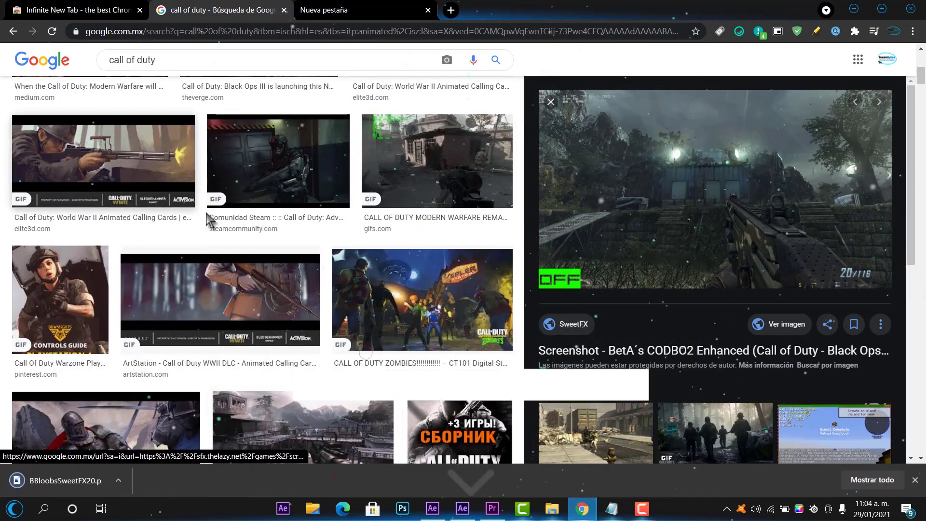
# Upload the saved Call of Duty image from the desktop as the new tab page's background and dismiss the downloads bar
pyautogui.click(374, 7)
pyautogui.click(903, 449)
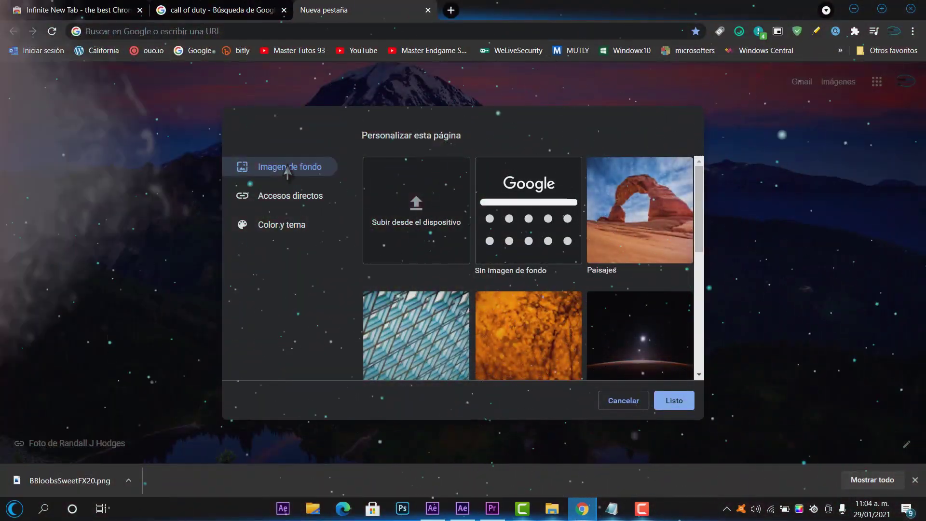
pyautogui.click(415, 201)
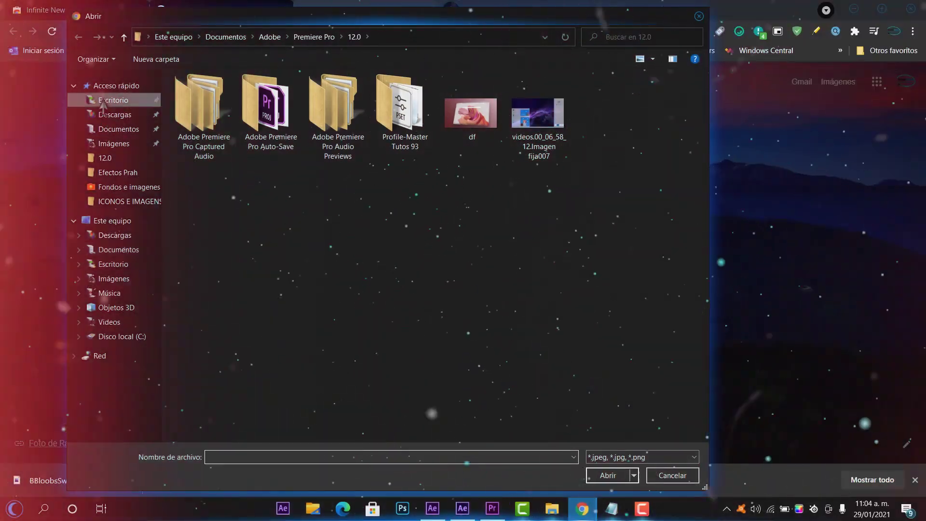
pyautogui.click(102, 99)
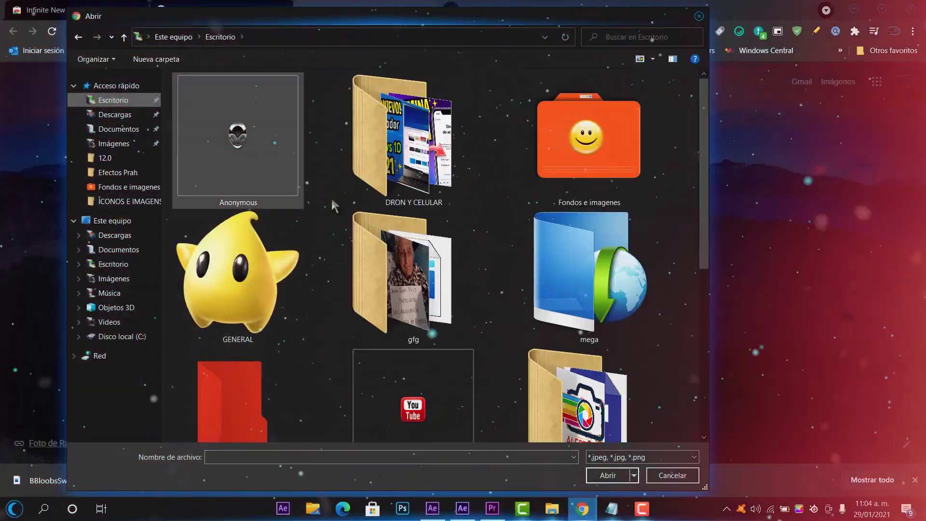
pyautogui.scroll(-3, 434, 241)
pyautogui.doubleClick(580, 252)
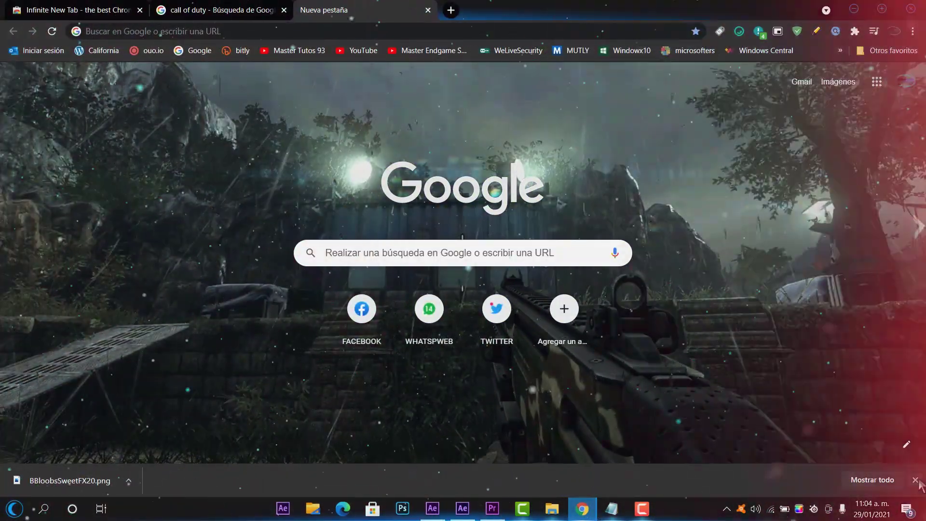
pyautogui.click(915, 480)
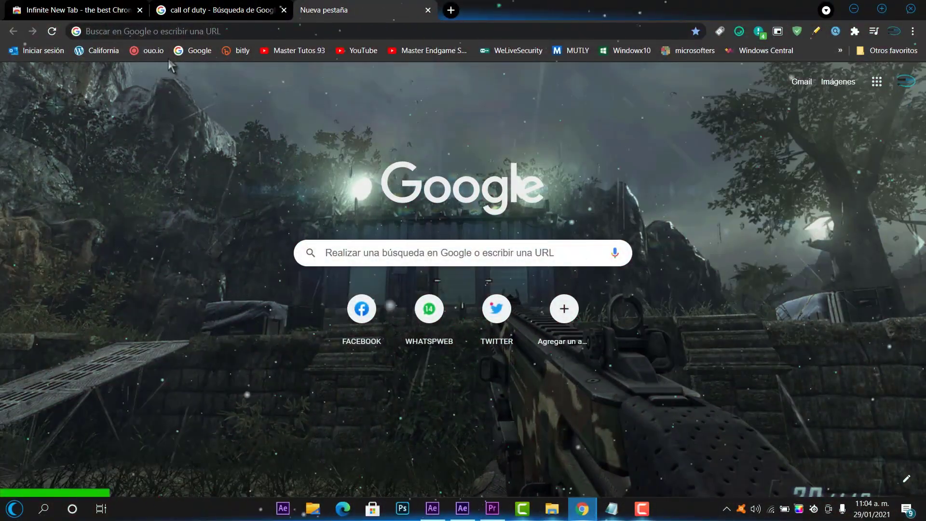
pyautogui.click(209, 10)
pyautogui.click(324, 14)
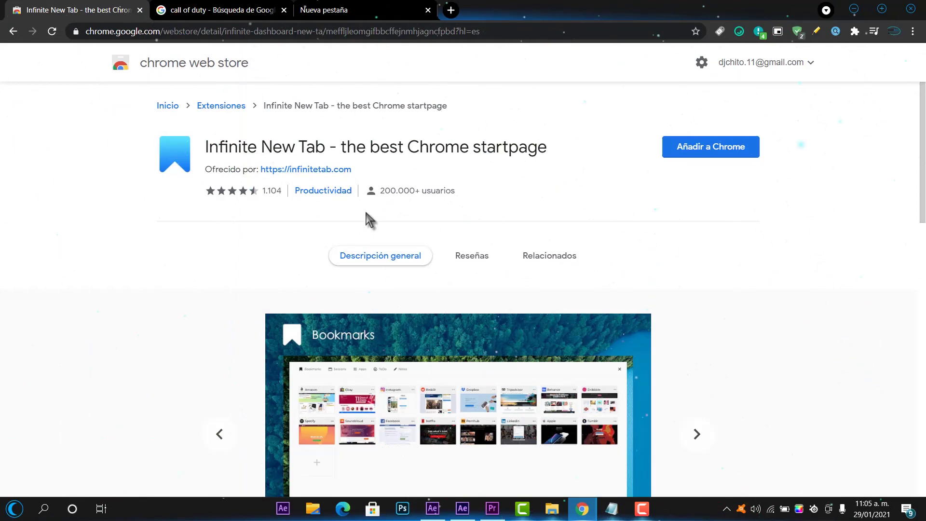
# Install the Infinite New Tab extension from the Chrome Web Store and close the old new-tab page
pyautogui.click(673, 151)
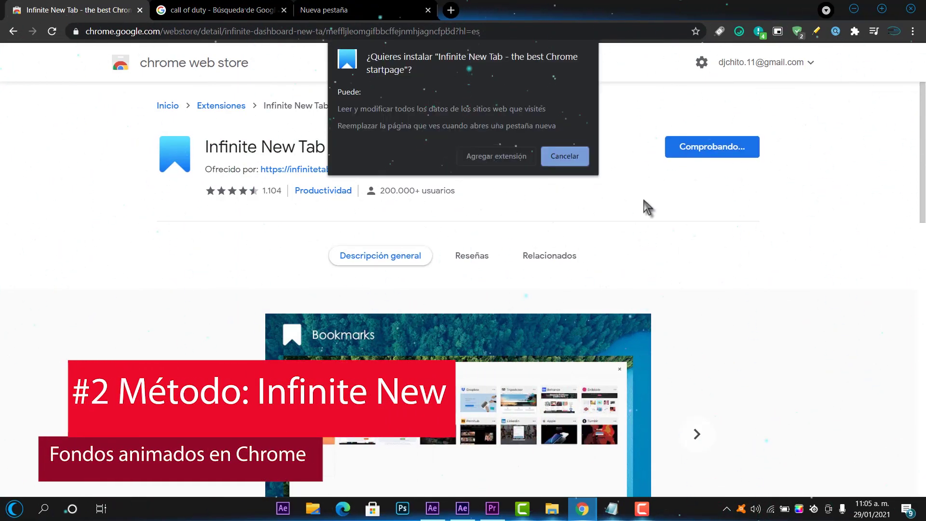
pyautogui.click(504, 161)
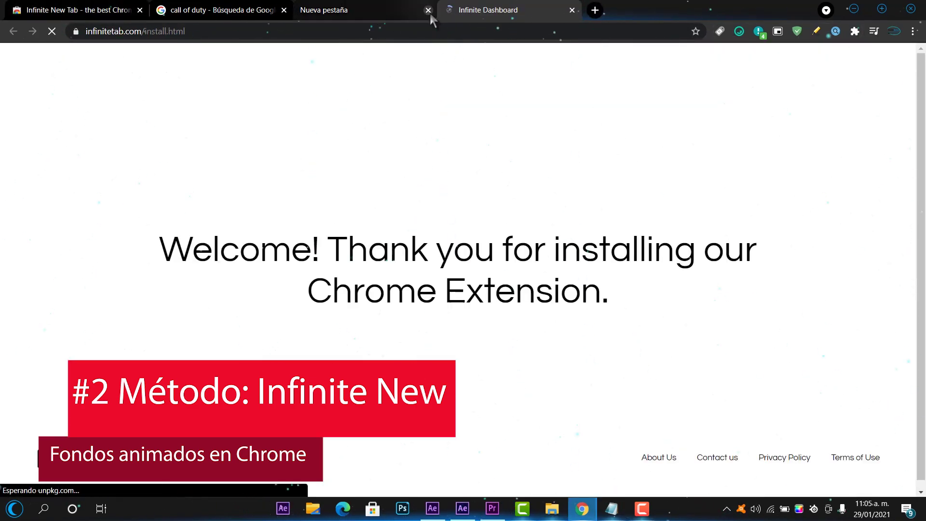
pyautogui.click(428, 11)
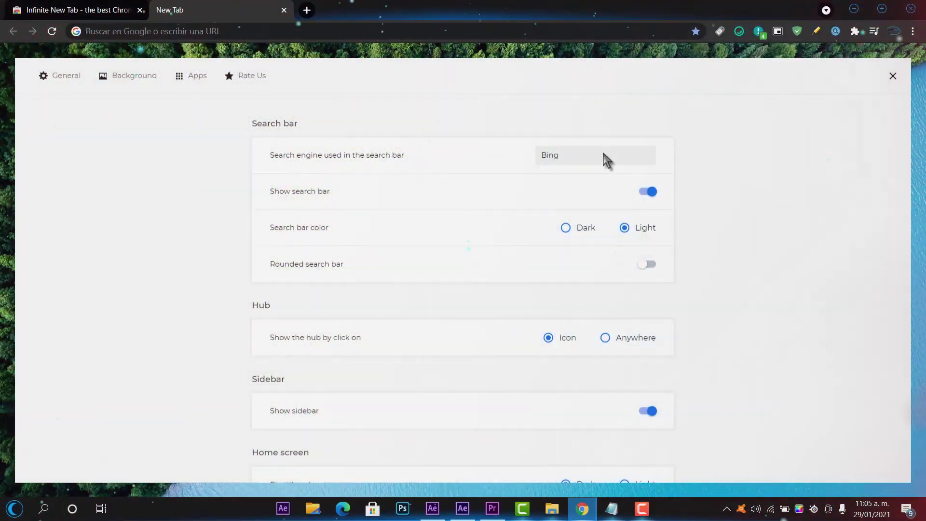
# Set the search engine used in Infinite New Tab's search bar to Google and close the settings
pyautogui.click(603, 157)
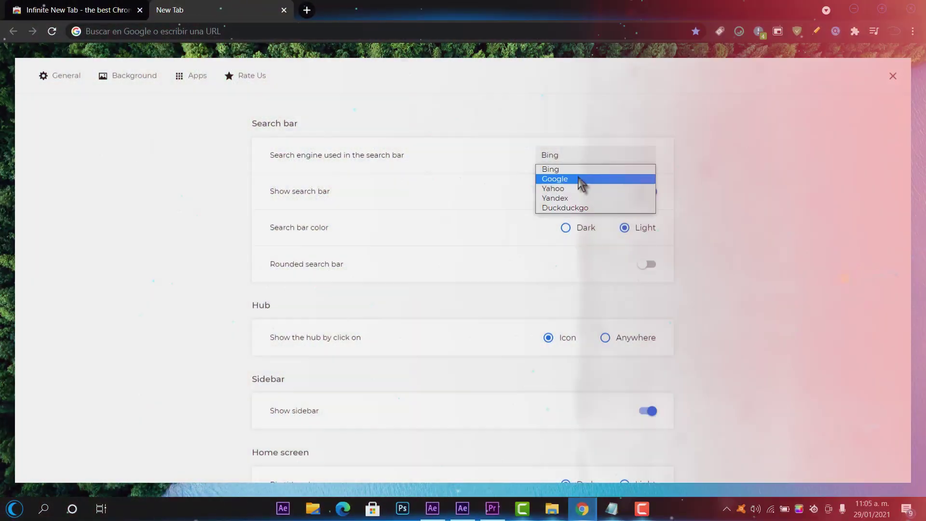
pyautogui.click(574, 180)
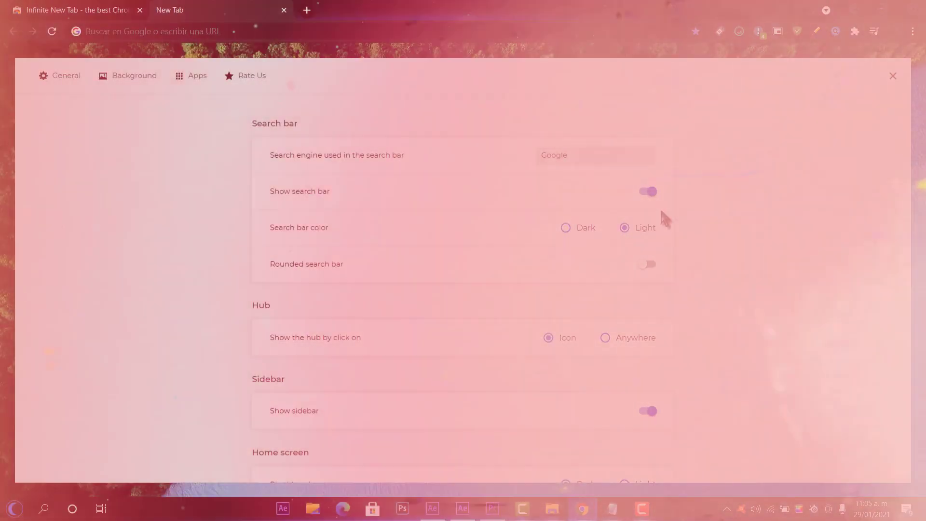
pyautogui.scroll(-5, 898, 124)
pyautogui.click(892, 75)
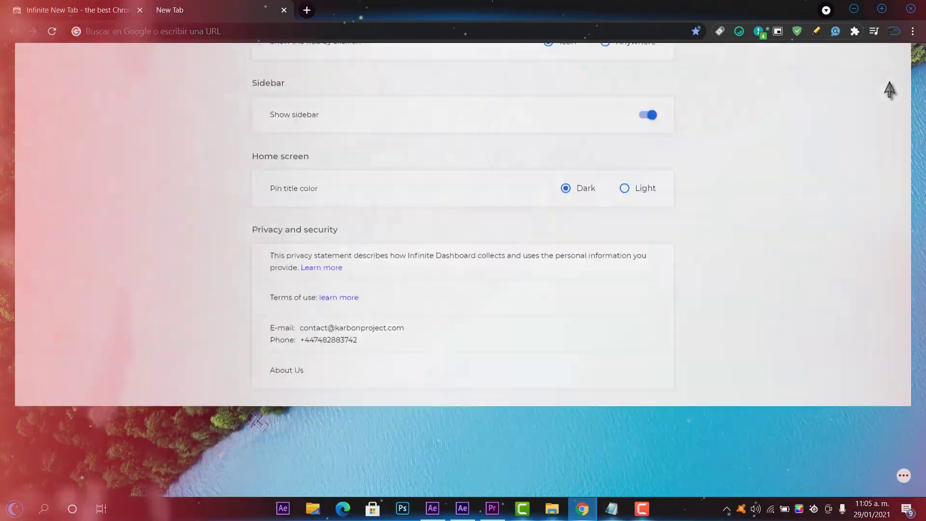
# Search for "master tutos" from the new tab page's search bar
pyautogui.click(305, 261)
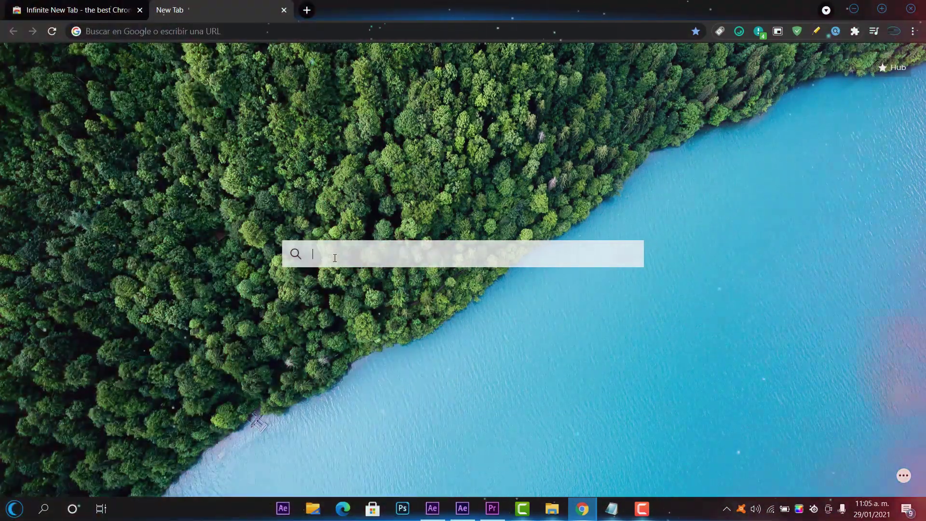
pyautogui.write('ma')
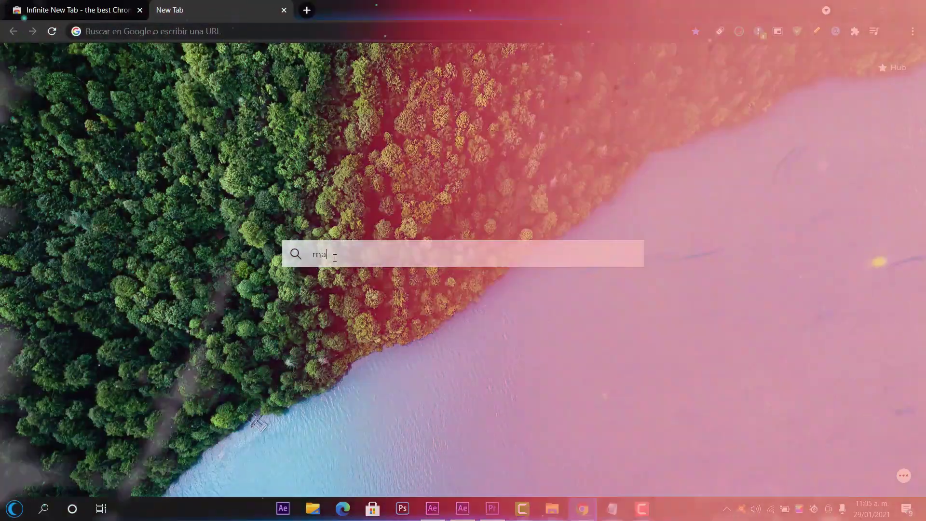
pyautogui.write('ster tutos')
pyautogui.press('Return')
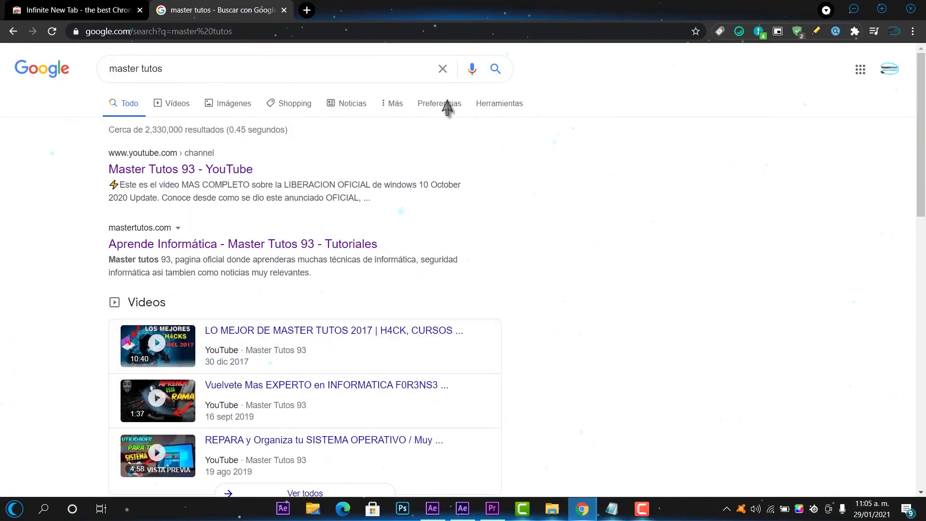
# Set the background of a fresh new tab to the mountain lake photo from the Nature category and close the settings
pyautogui.hotkey('ctrl', 't')
pyautogui.click(902, 477)
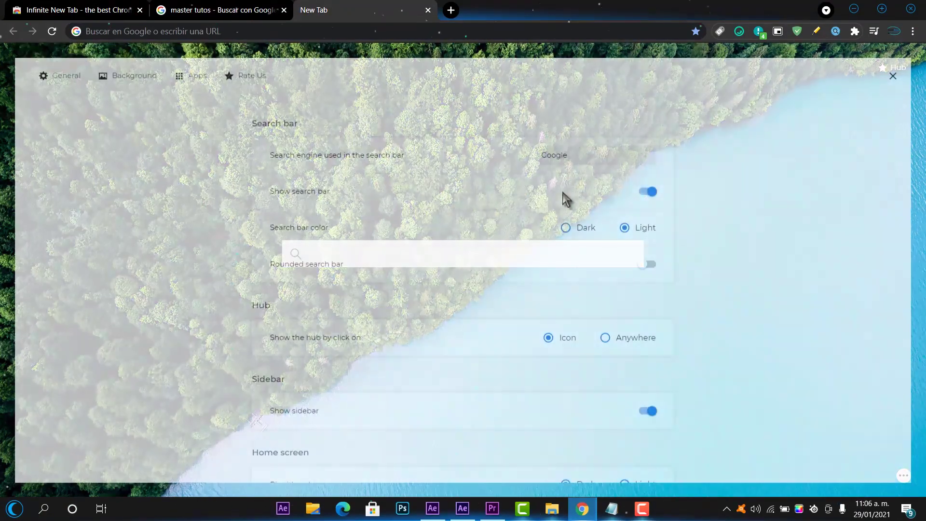
pyautogui.scroll(-5, 422, 284)
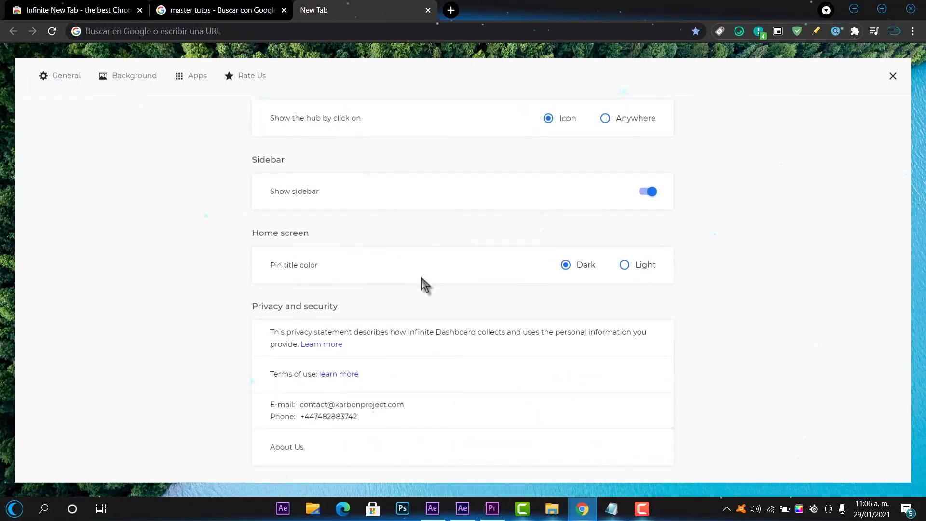
pyautogui.scroll(5, 360, 334)
pyautogui.click(140, 77)
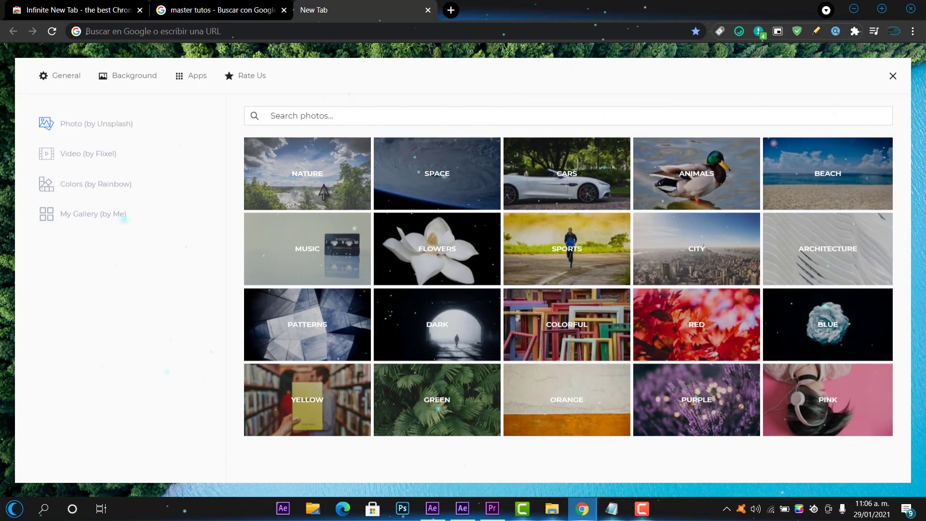
pyautogui.click(307, 179)
pyautogui.click(461, 260)
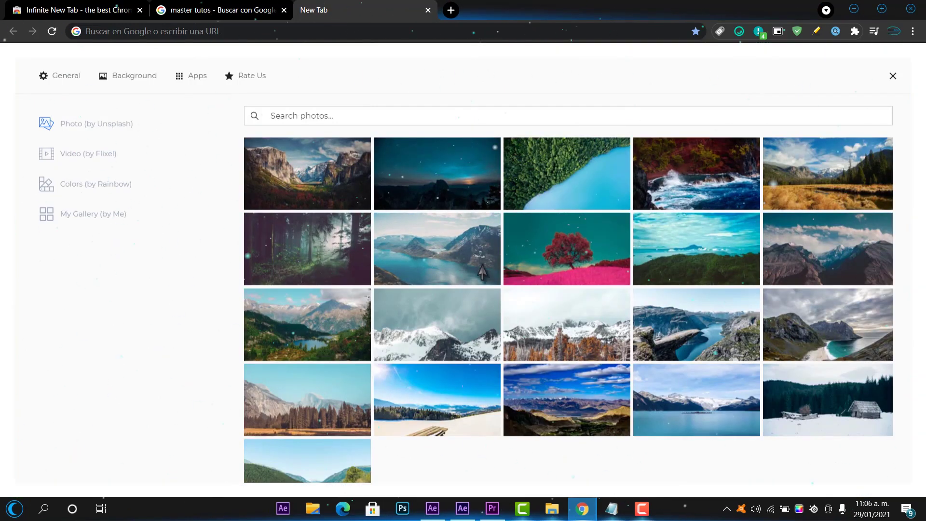
pyautogui.click(893, 77)
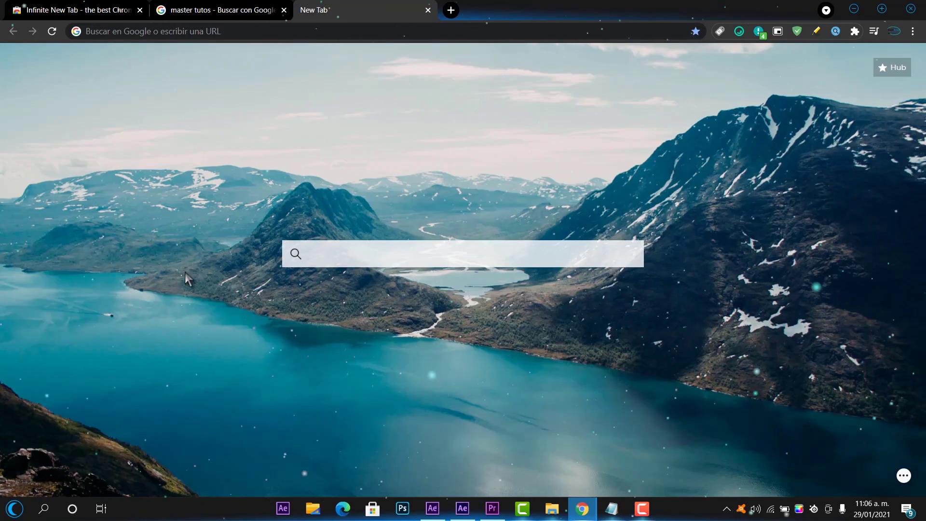
# Set the new tab background to the coastal cliff video from the Flixel Nature category and close the settings
pyautogui.click(903, 476)
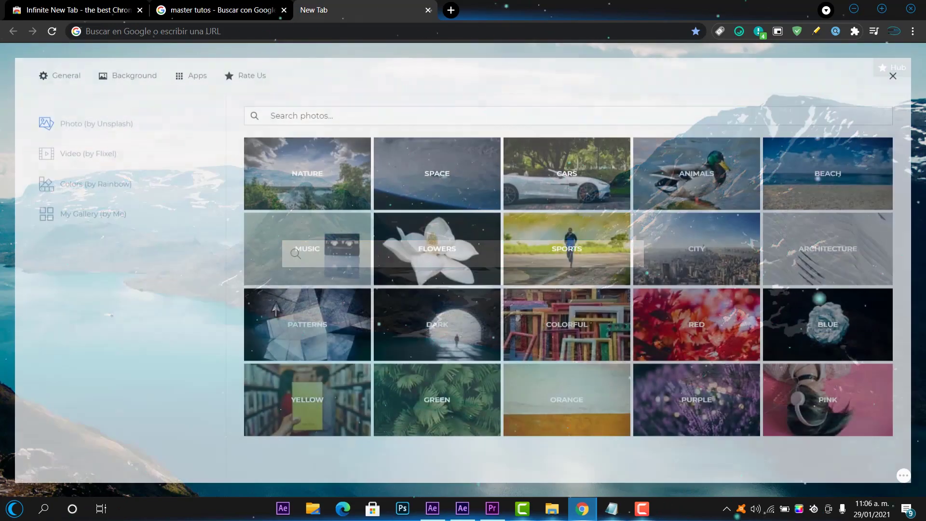
pyautogui.click(88, 159)
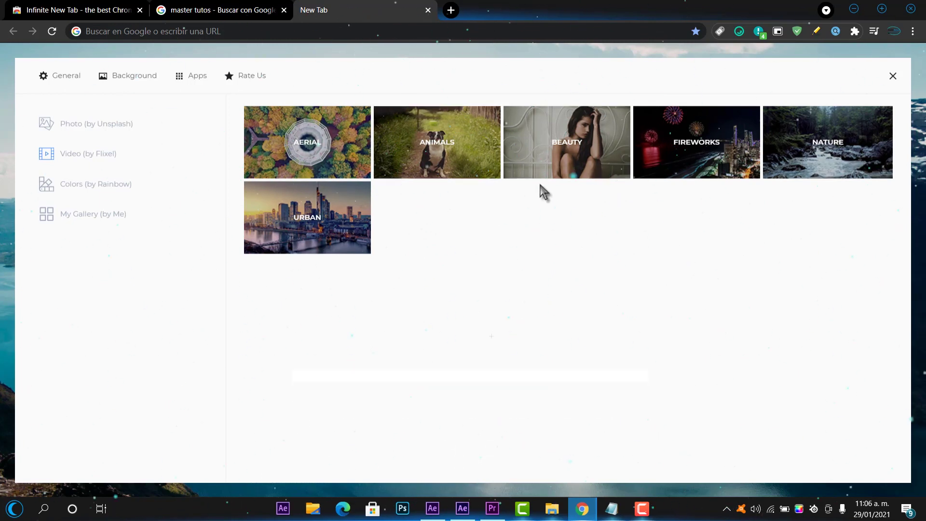
pyautogui.click(822, 173)
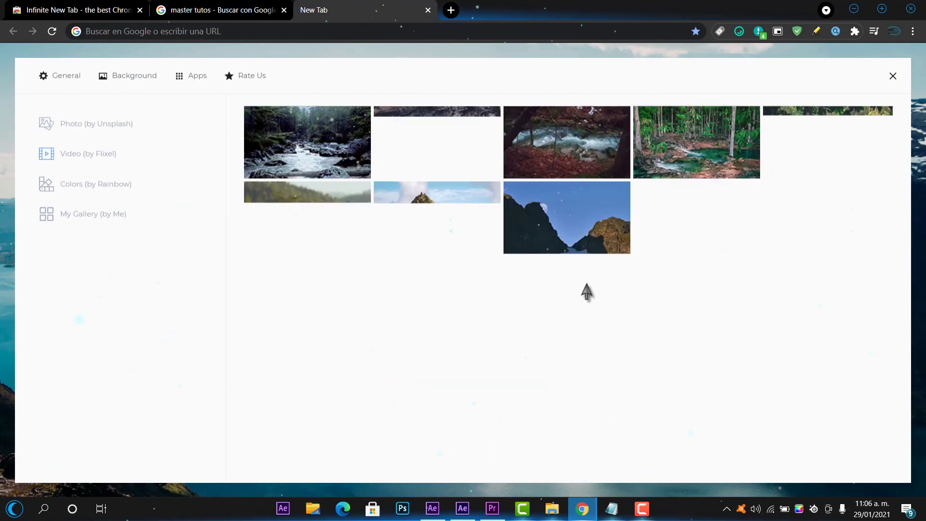
pyautogui.click(697, 292)
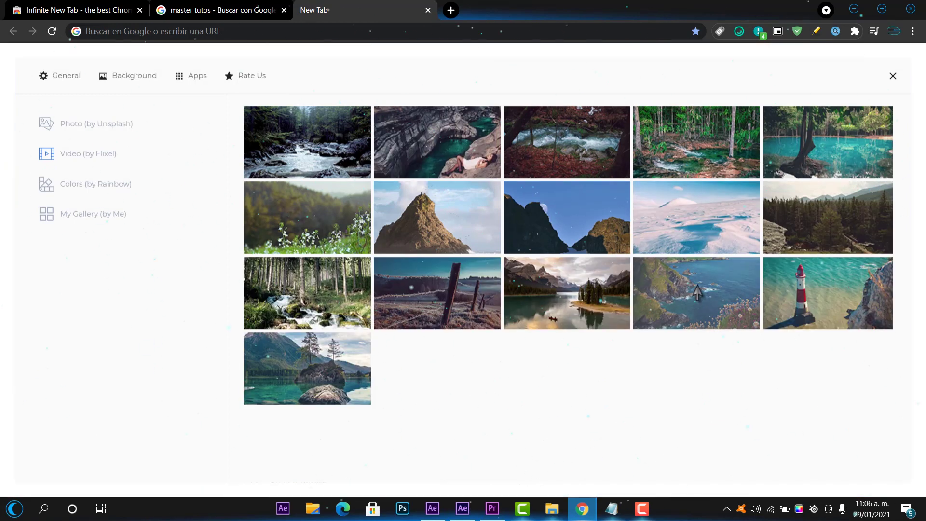
pyautogui.click(892, 77)
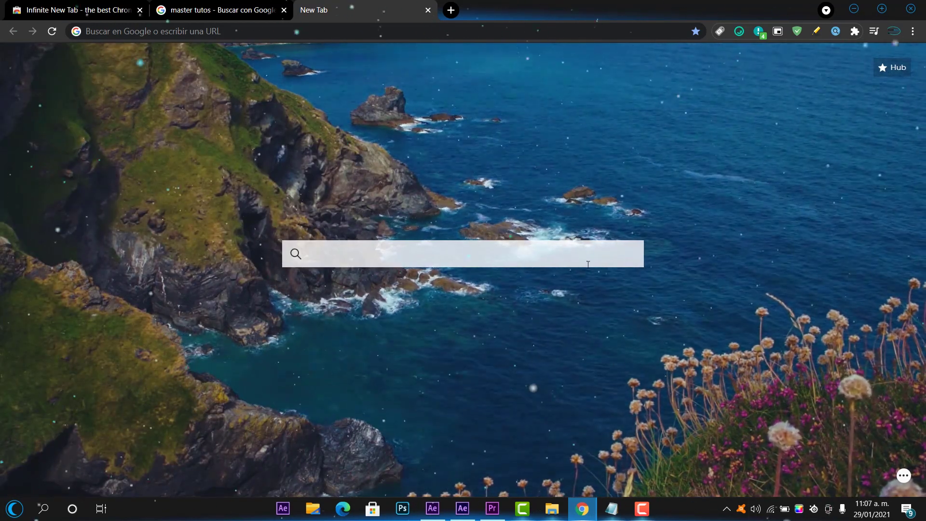
# Set the new tab background to the woman-in-water video from the Beauty category and close the settings
pyautogui.click(903, 476)
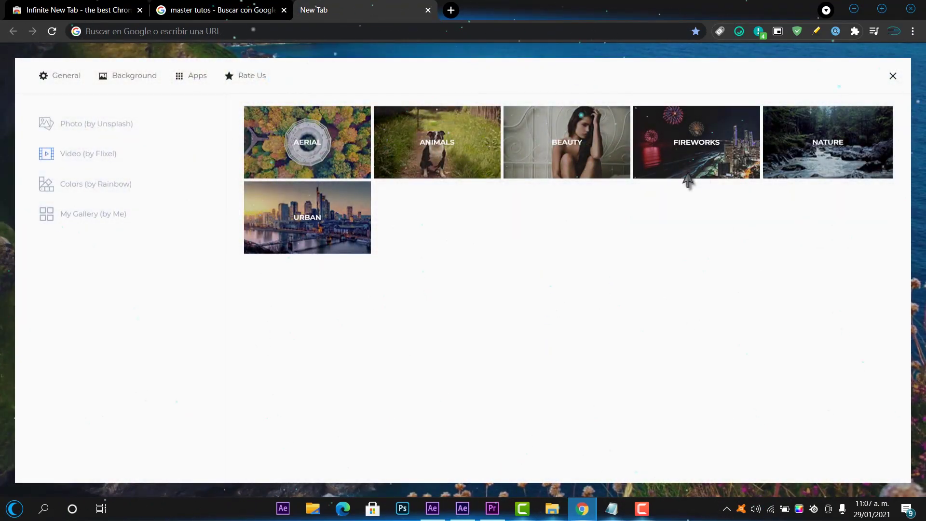
pyautogui.click(595, 175)
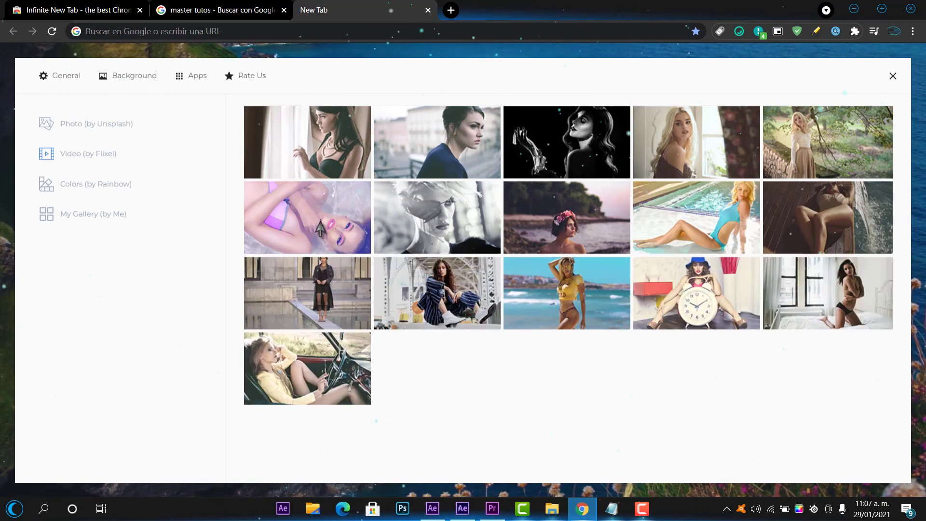
pyautogui.click(812, 164)
pyautogui.click(892, 78)
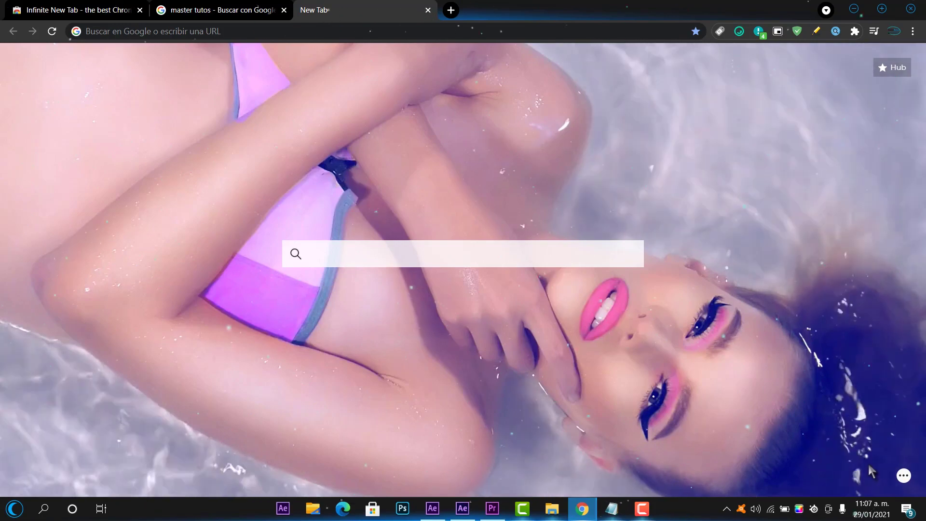
# Set the new tab background to the video of the collared dog by the water from the Animals category and close the settings
pyautogui.click(891, 67)
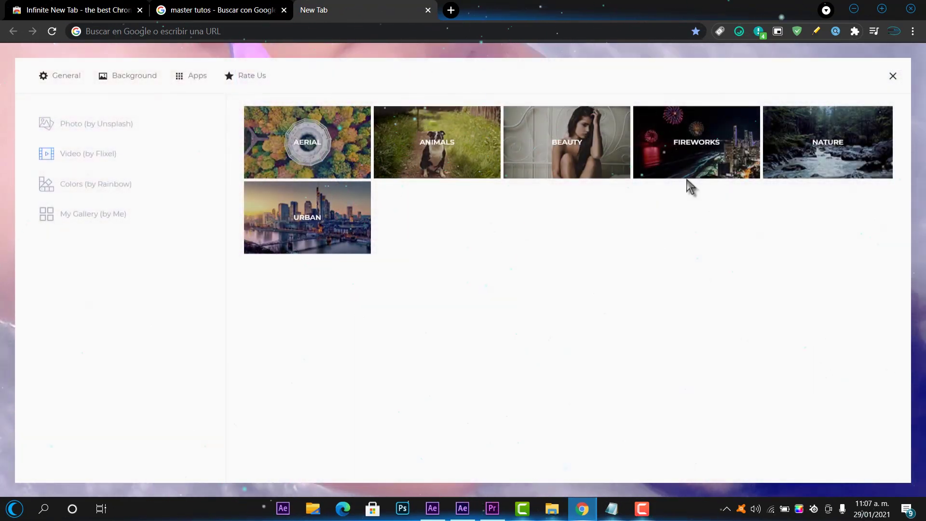
pyautogui.click(459, 149)
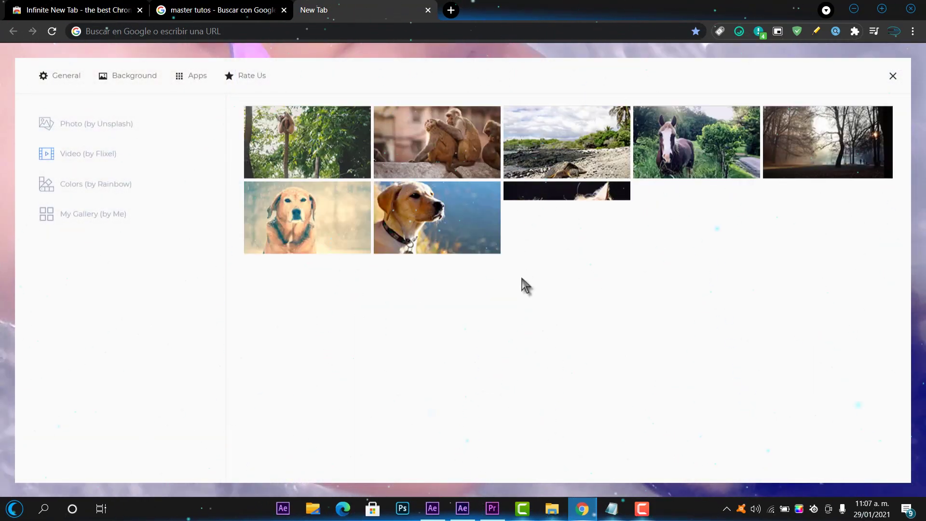
pyautogui.click(421, 220)
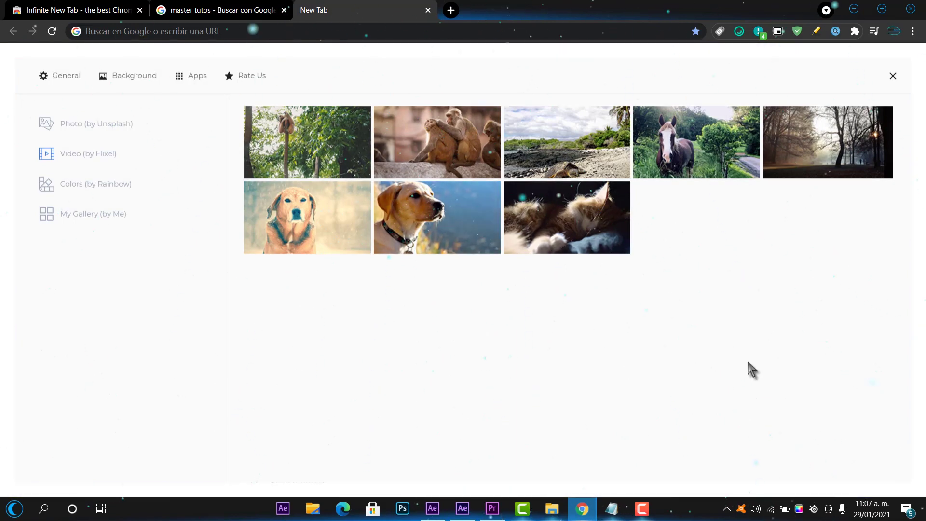
pyautogui.click(892, 76)
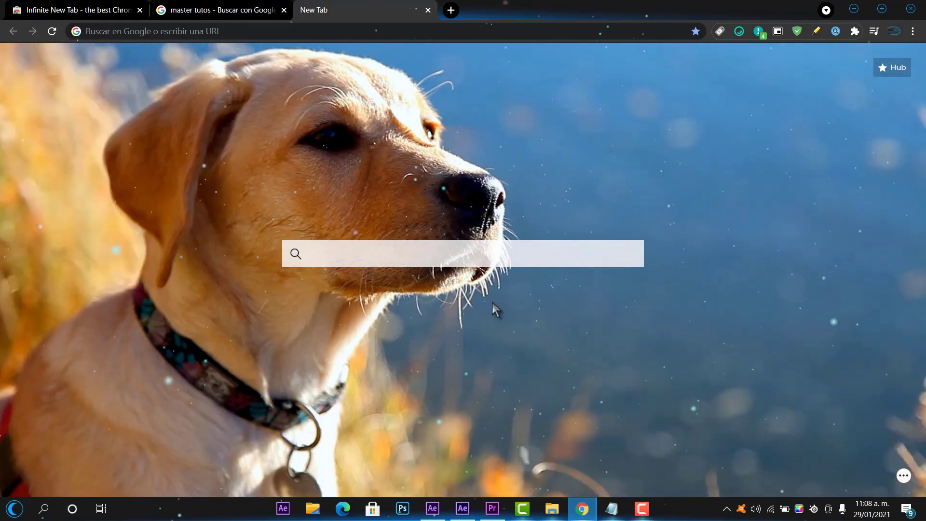
# Set the new tab background to the snowy river valley scene and close the settings
pyautogui.click(903, 478)
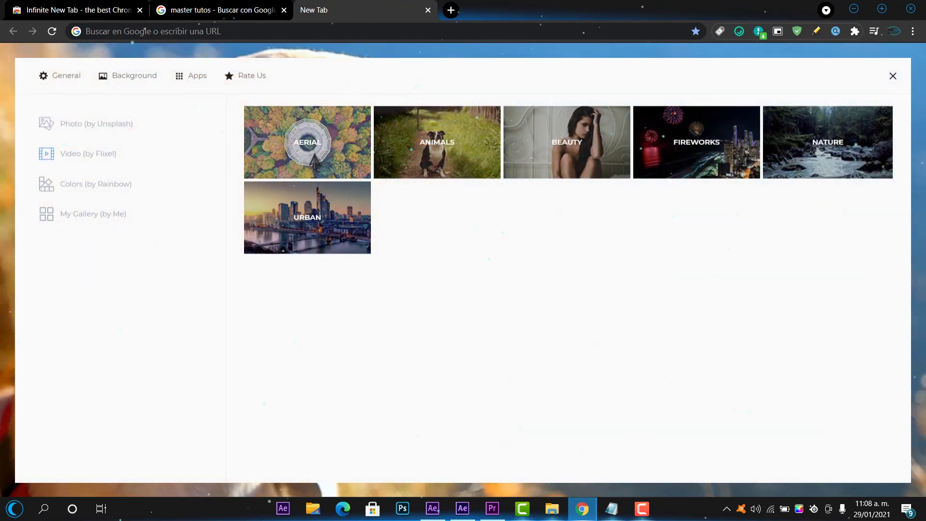
pyautogui.click(825, 142)
pyautogui.click(893, 76)
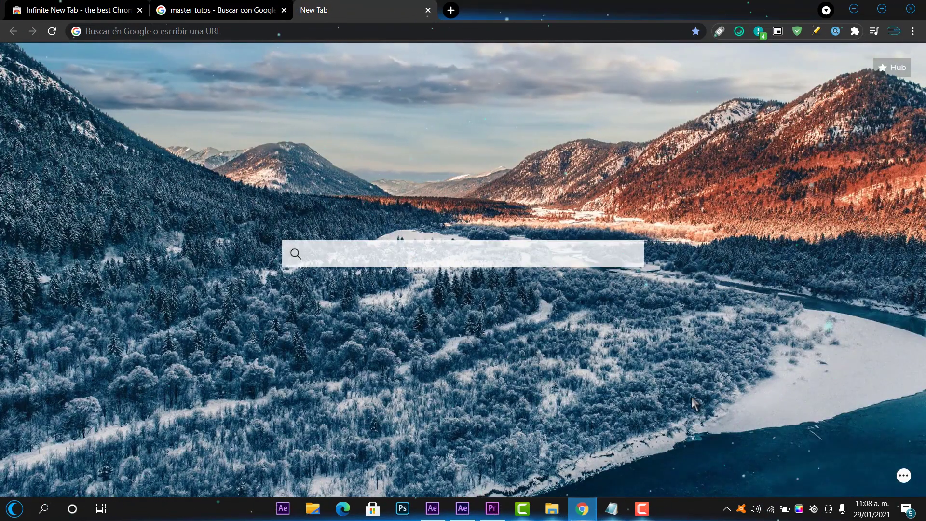
# Look over the Colors and My Gallery background sources, and disable Chrome Web Store among the extension's apps
pyautogui.click(903, 476)
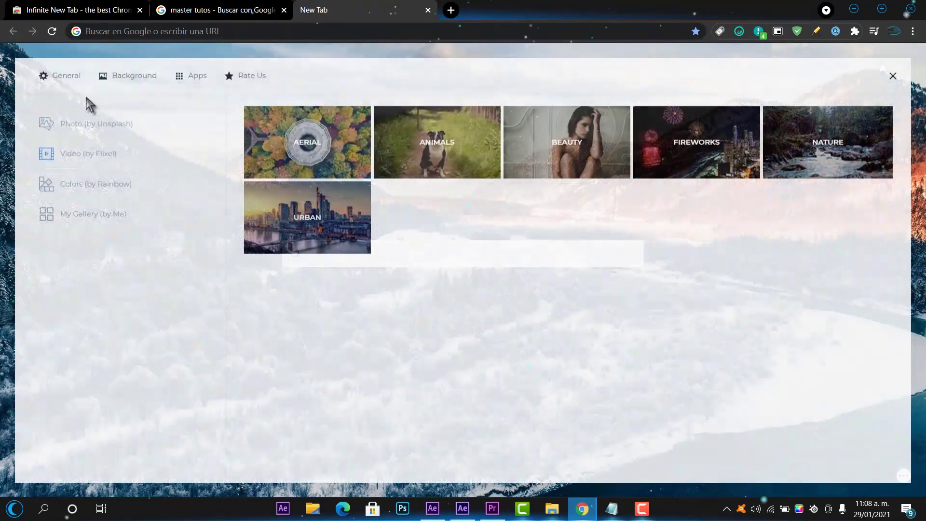
pyautogui.click(89, 187)
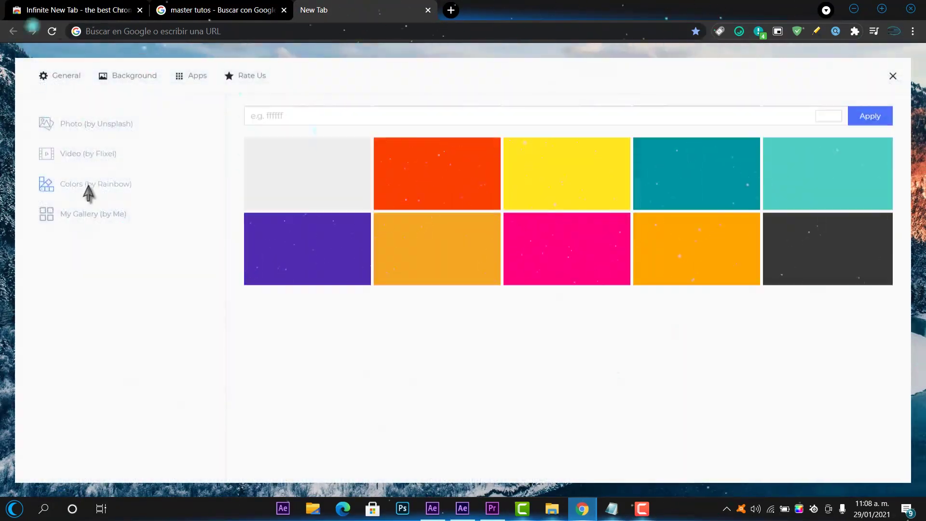
pyautogui.click(96, 215)
pyautogui.click(189, 77)
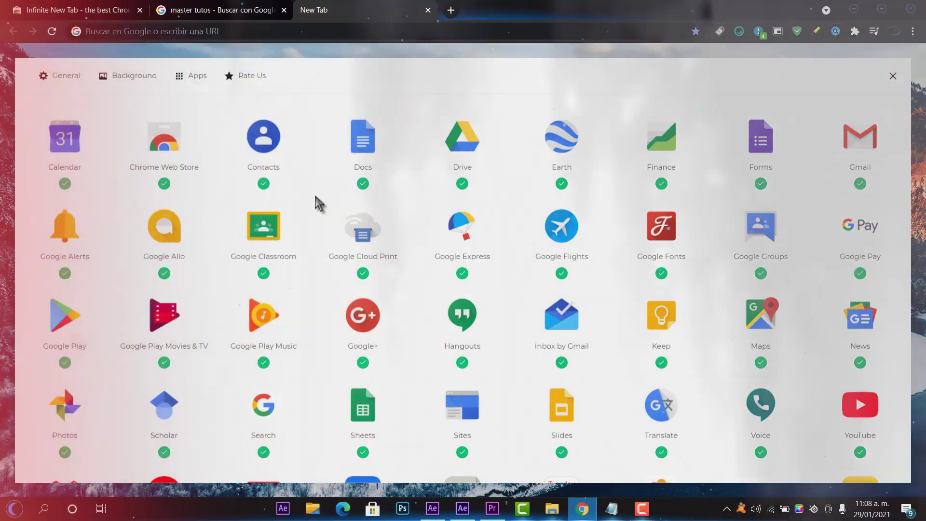
pyautogui.click(165, 142)
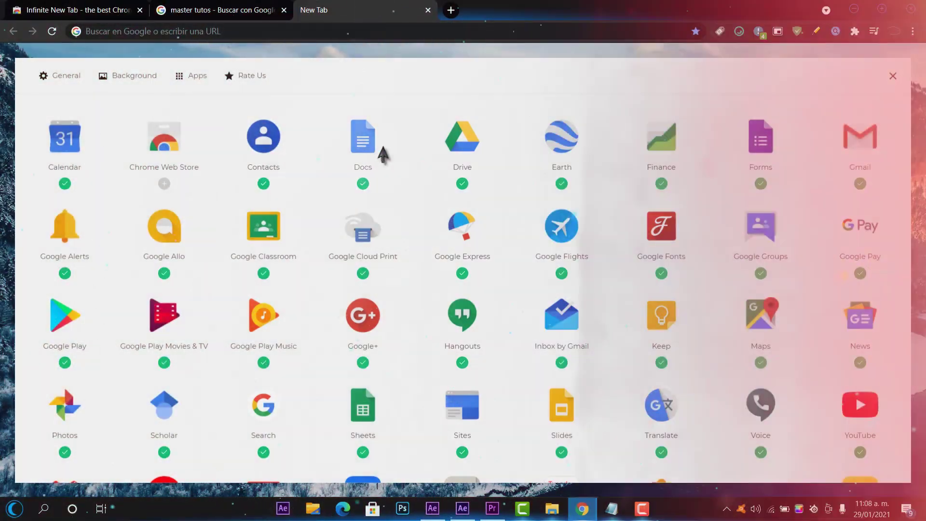
# Try the Light pin title color for the home screen, return it to Dark and close the settings
pyautogui.scroll(-5, 428, 244)
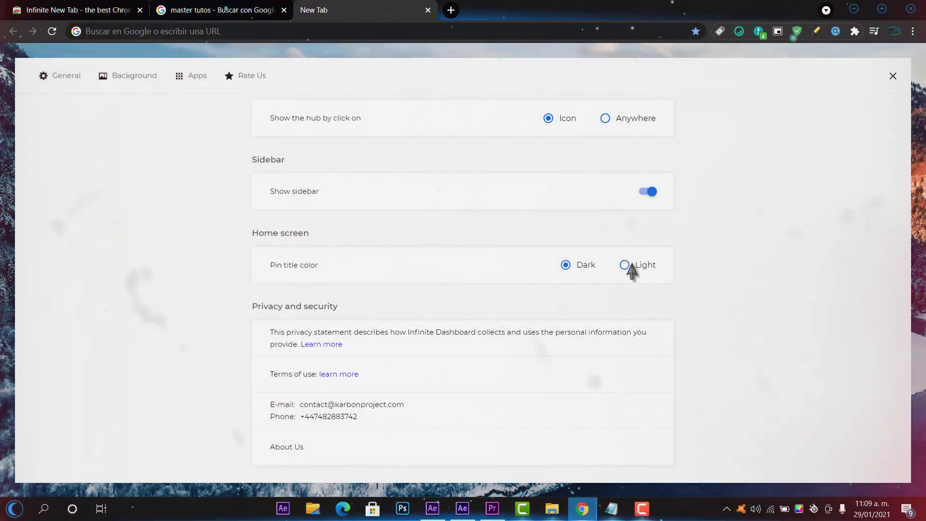
pyautogui.click(626, 266)
pyautogui.click(572, 265)
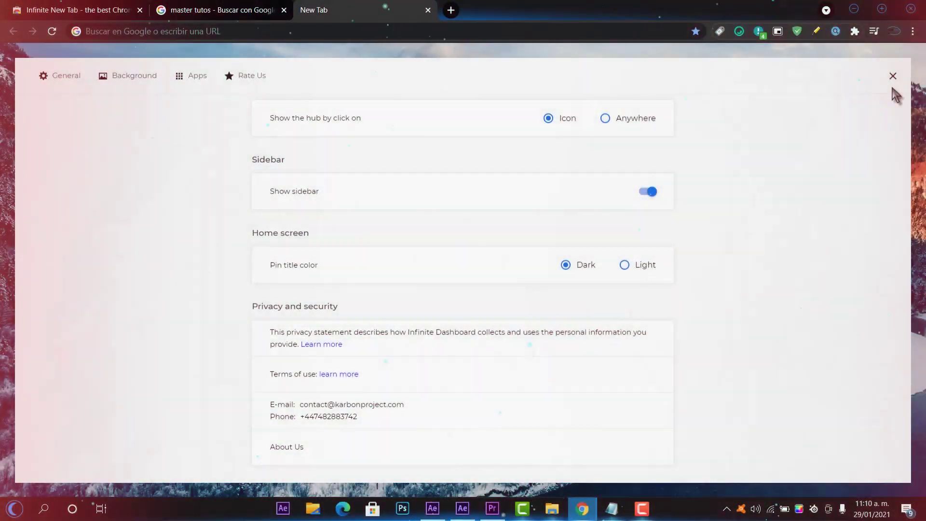
pyautogui.click(892, 78)
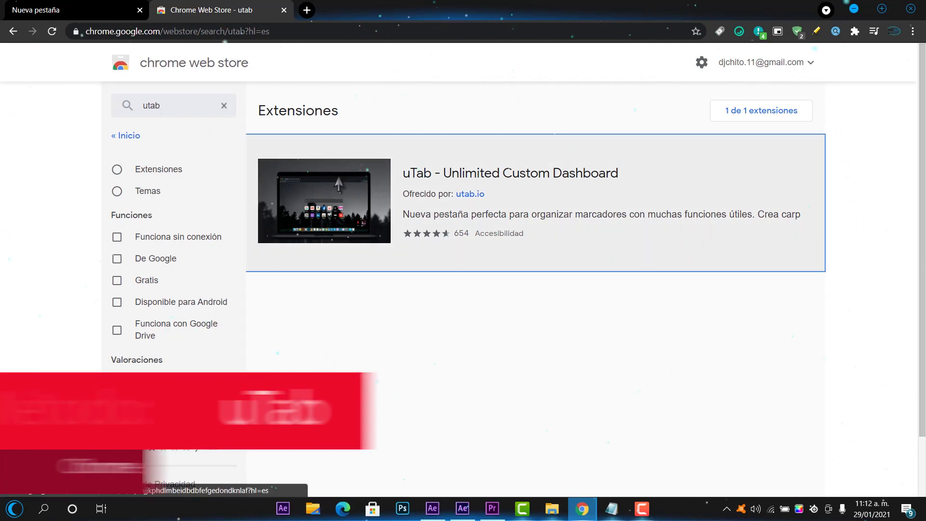
# Install the uTab - Unlimited Custom Dashboard extension from the Chrome Web Store search results
pyautogui.click(343, 182)
pyautogui.click(705, 148)
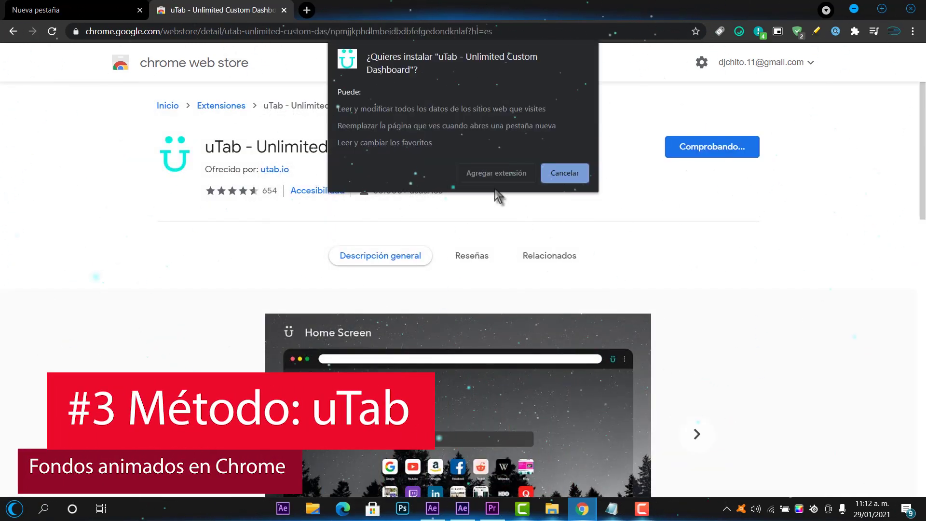
pyautogui.click(495, 174)
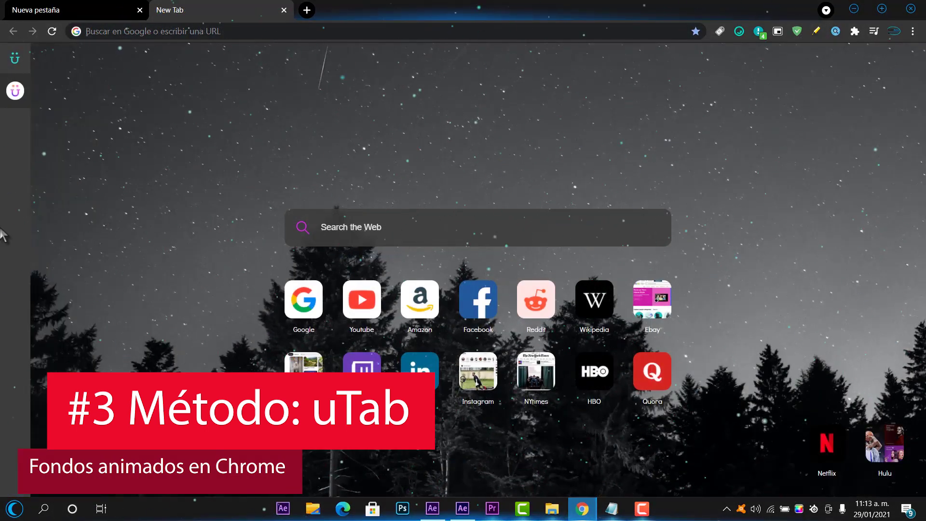
# Look over uTab's sidebar, clock screen and the Hulu shortcut's Edit Bookmark dialog without changing anything
pyautogui.moveTo(10, 289)
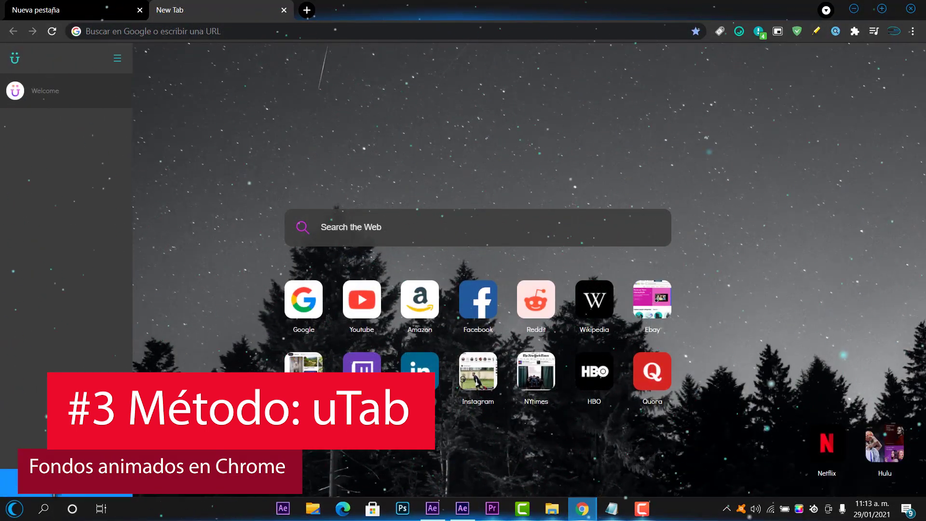
pyautogui.scroll(-1, 793, 207)
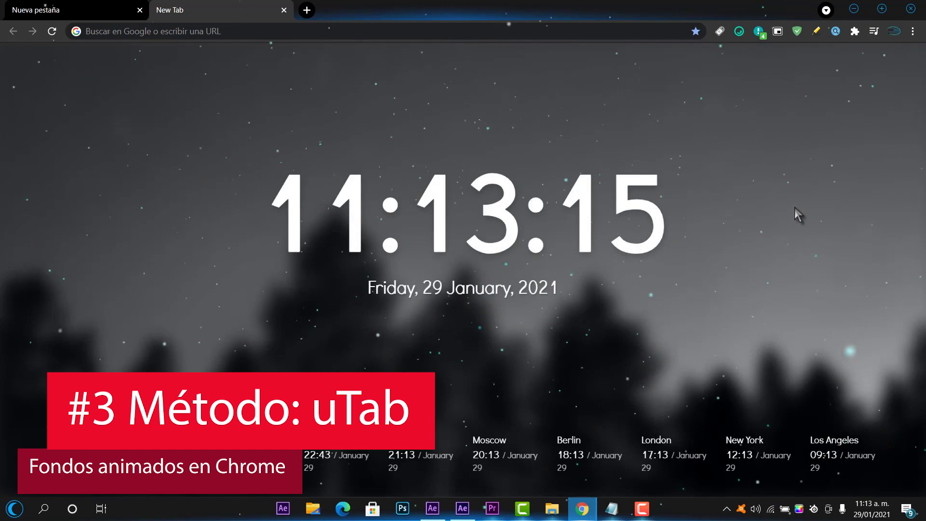
pyautogui.scroll(1, 769, 247)
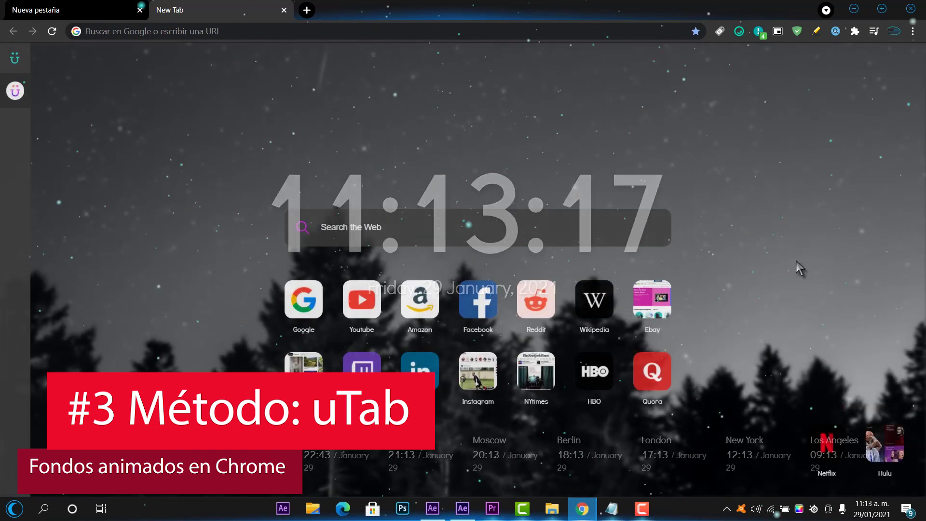
pyautogui.click(909, 421)
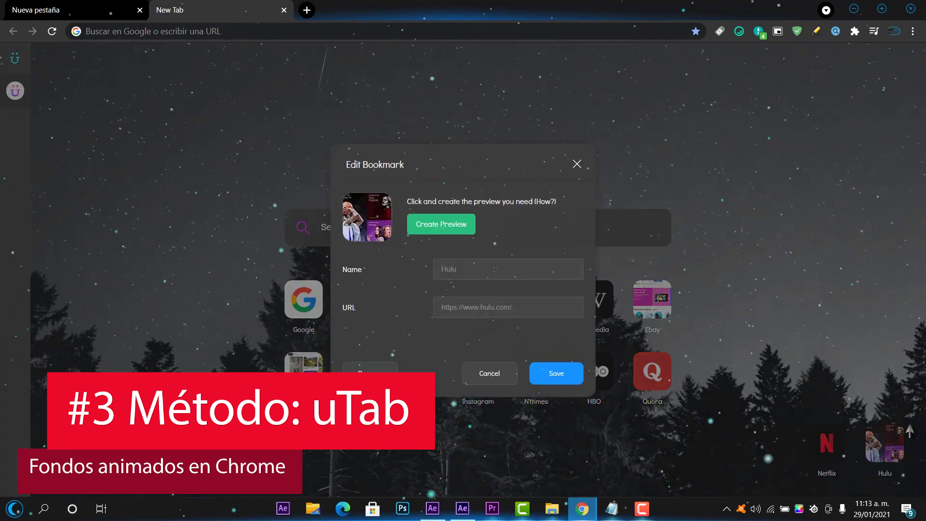
pyautogui.click(576, 164)
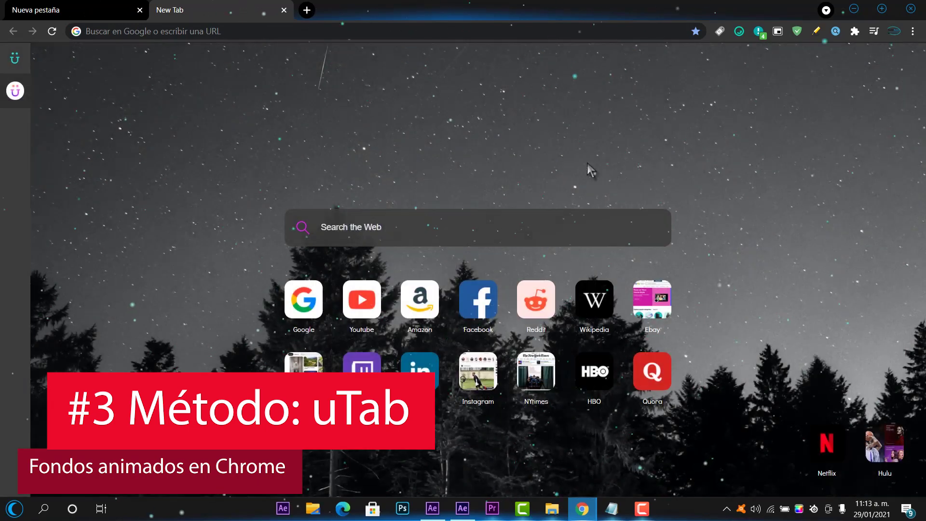
pyautogui.rightClick(846, 203)
pyautogui.click(815, 129)
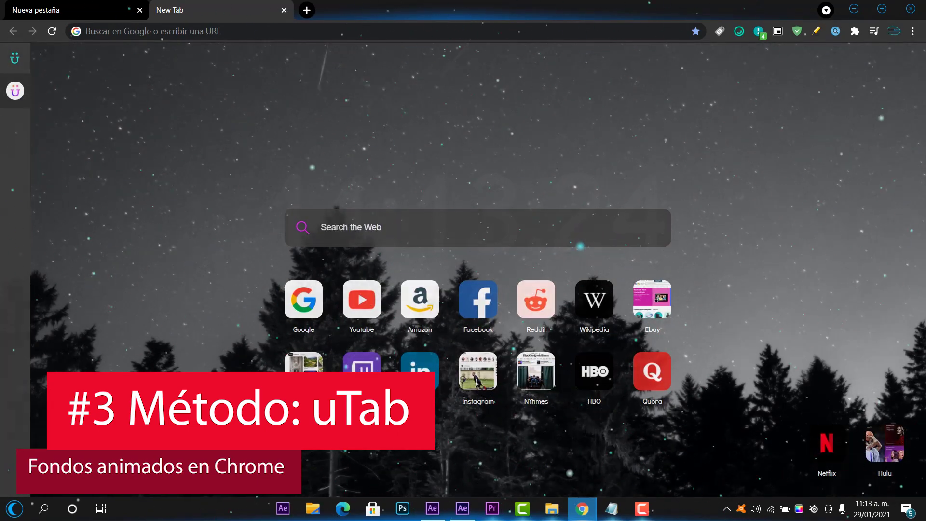
# Look through uTab's search box and background settings, and set the sidebar display to Auto Hide
pyautogui.moveTo(15, 90)
pyautogui.click(125, 67)
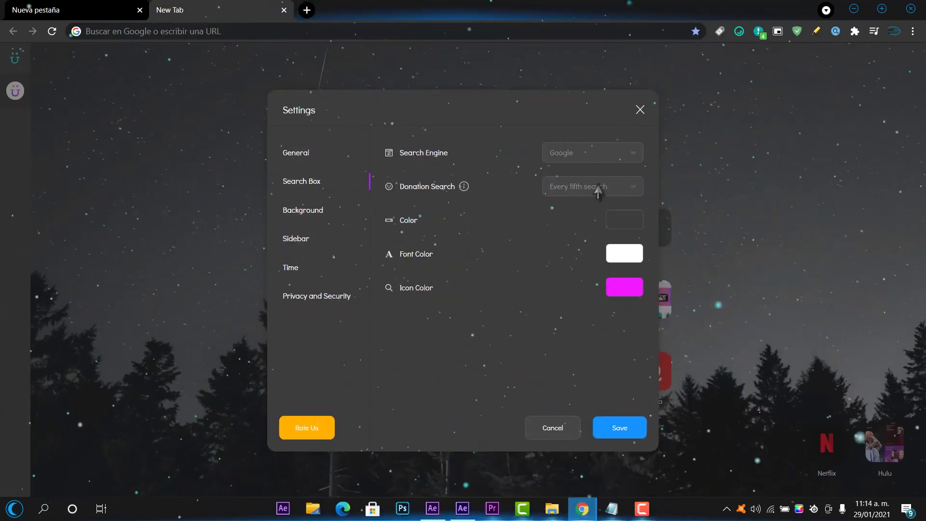
pyautogui.click(311, 213)
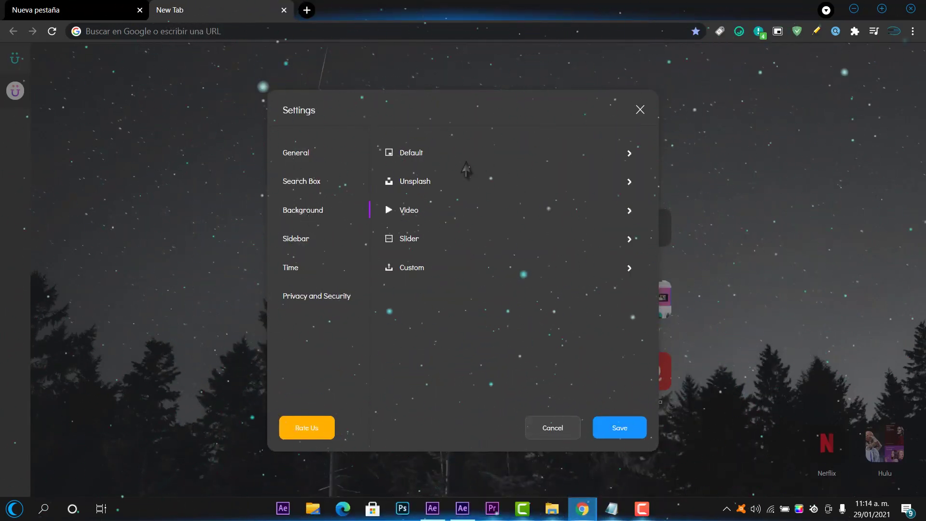
pyautogui.click(296, 238)
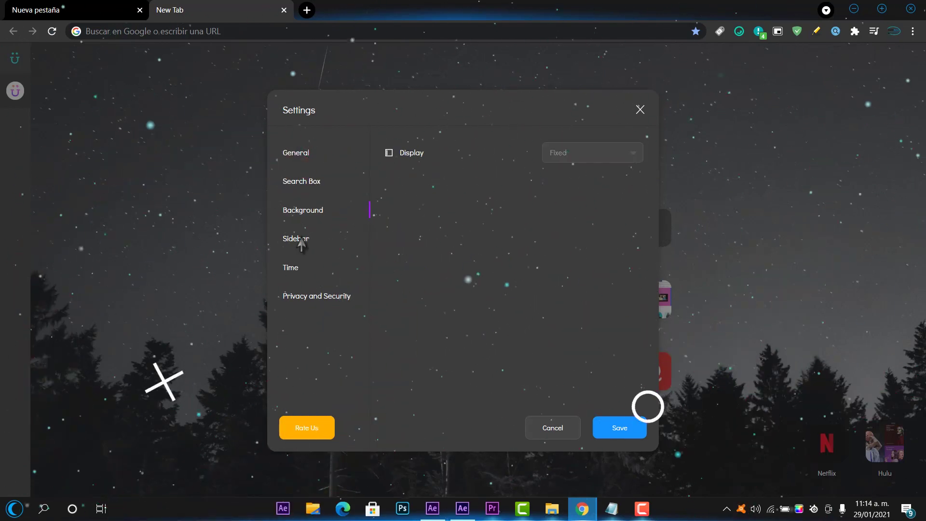
pyautogui.click(593, 165)
pyautogui.click(569, 175)
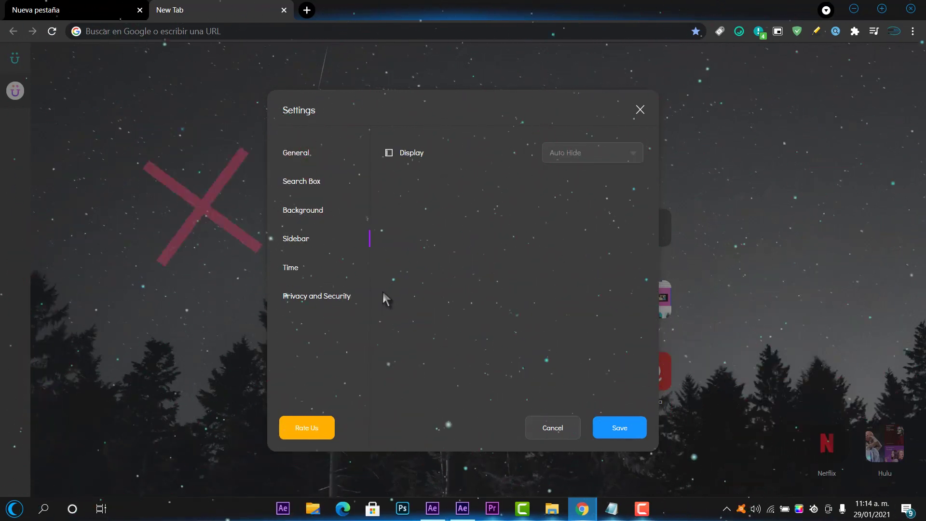
# Set the delay to 1 min in uTab's Time settings
pyautogui.click(302, 268)
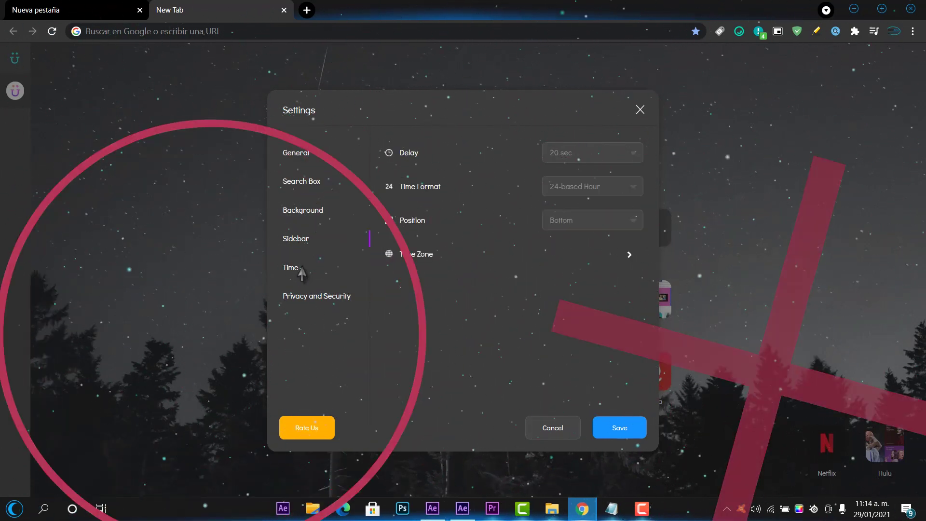
pyautogui.click(574, 154)
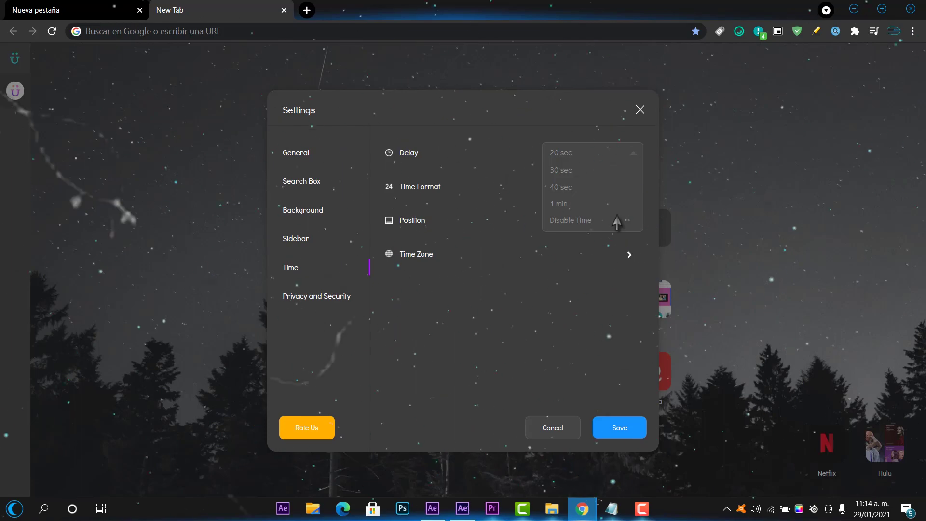
pyautogui.click(560, 203)
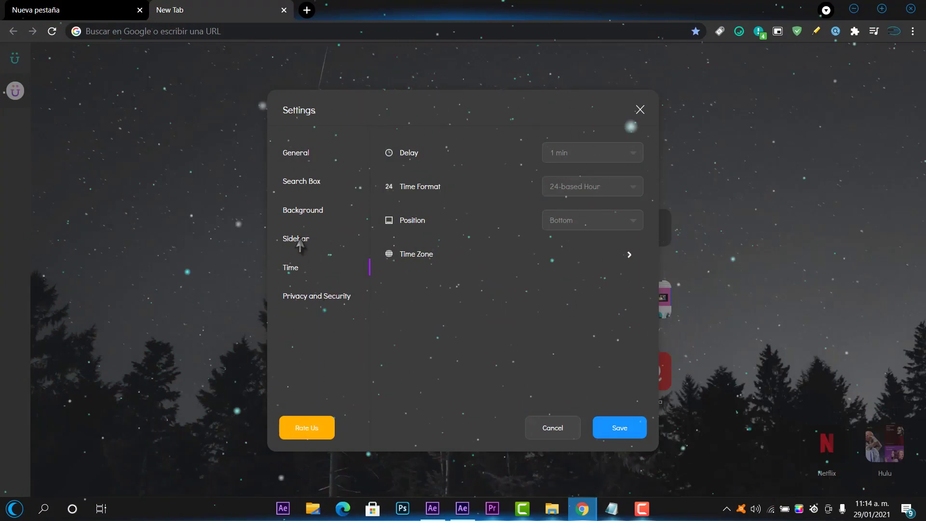
# Look at uTab's Unsplash background option and open the Flixel site from the Video background option
pyautogui.click(299, 240)
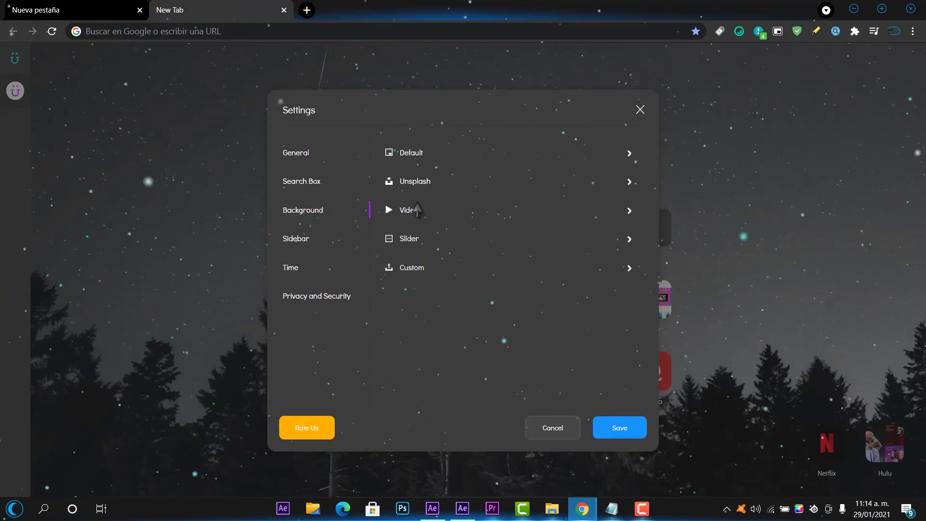
pyautogui.click(420, 182)
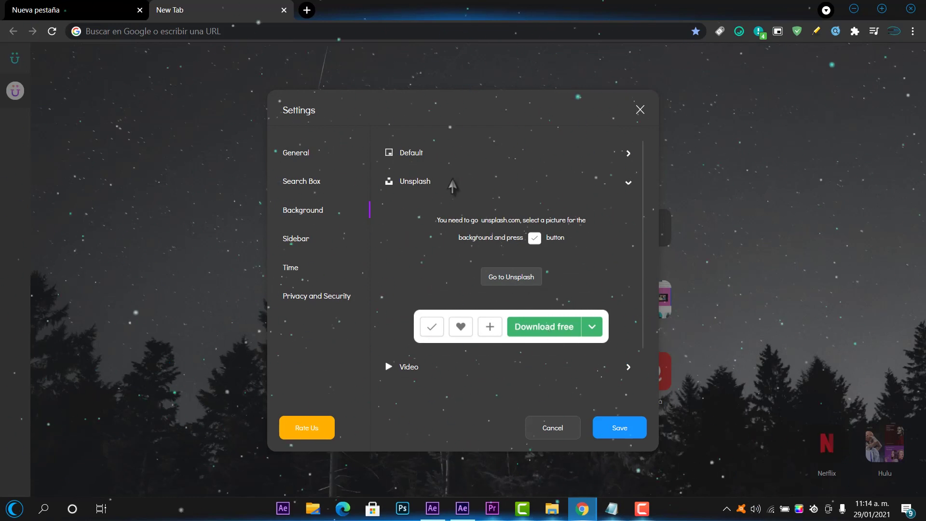
pyautogui.click(452, 183)
pyautogui.click(418, 214)
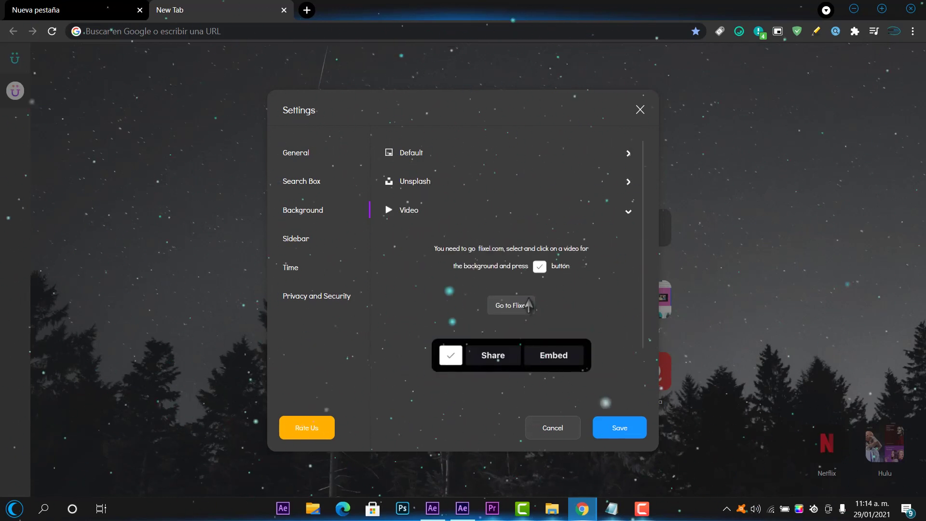
pyautogui.click(514, 306)
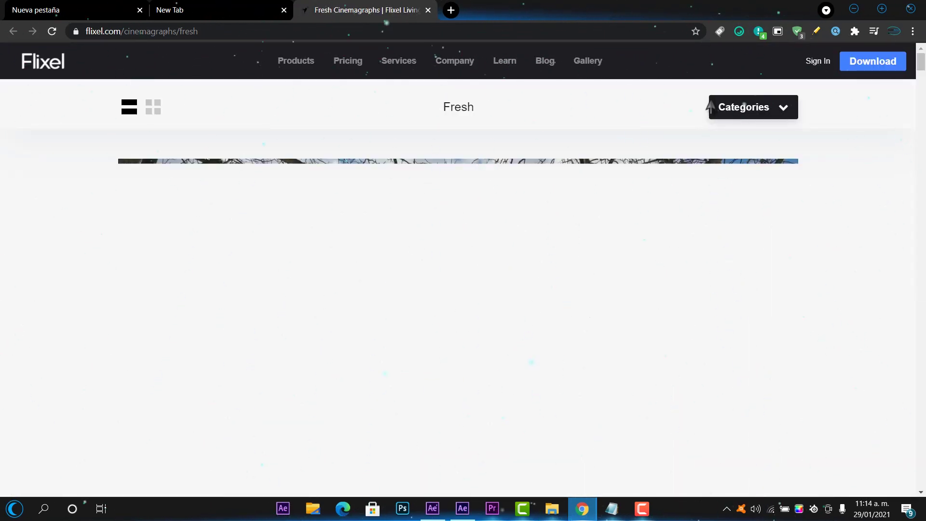
# Browse Flixel's Space category and find the cinemagraph of the moon above the clouds
pyautogui.click(724, 106)
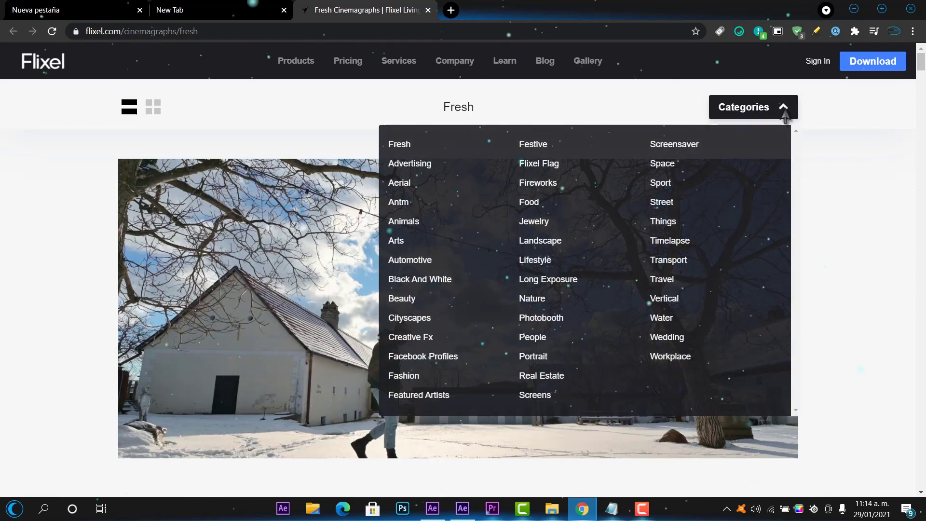
pyautogui.click(664, 164)
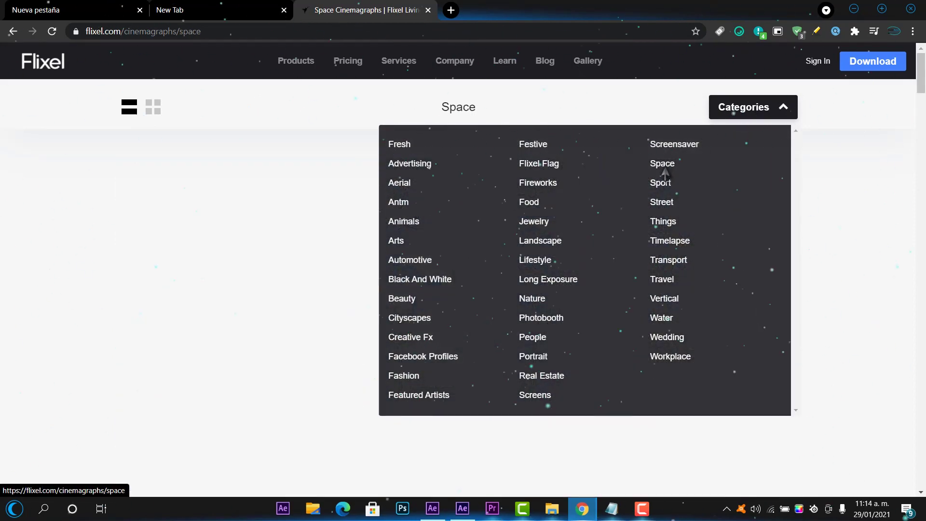
pyautogui.scroll(-20, 574, 246)
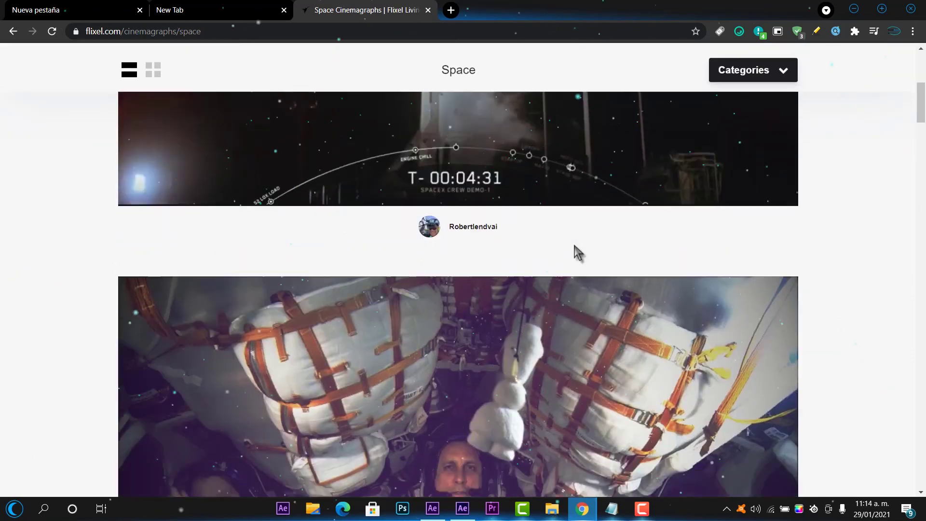
pyautogui.scroll(-8, 579, 246)
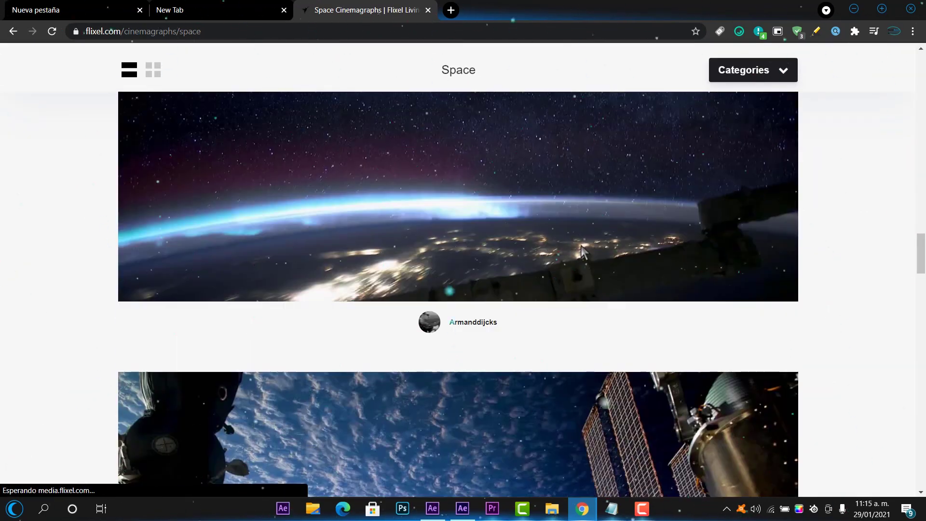
pyautogui.scroll(20, 661, 228)
pyautogui.scroll(-15, 467, 261)
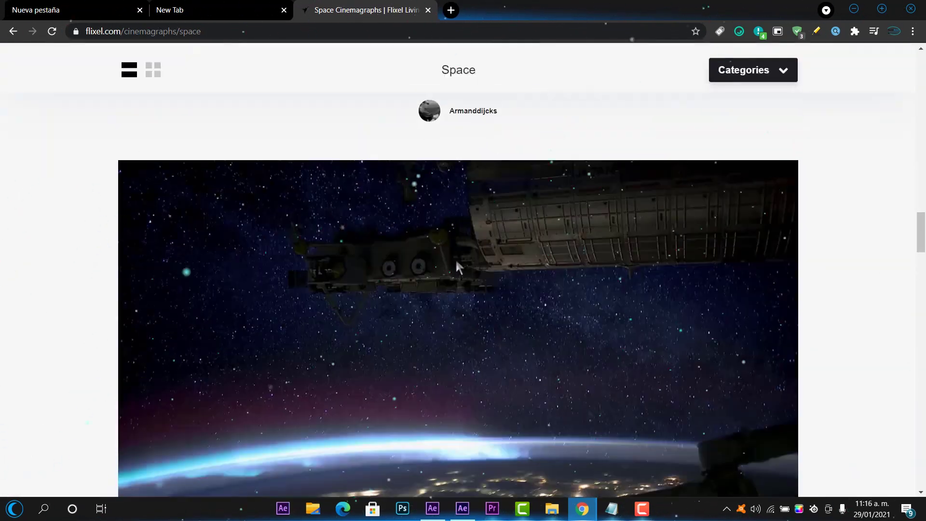
pyautogui.scroll(3, 466, 262)
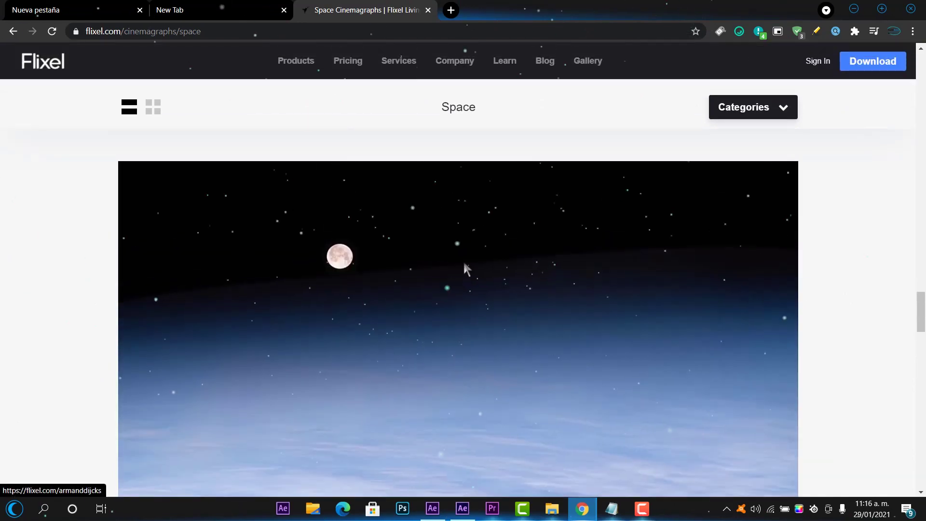
# Set the moonset cinemagraph as the uTab background, check it in a new tab and close its Flixel preview
pyautogui.click(464, 265)
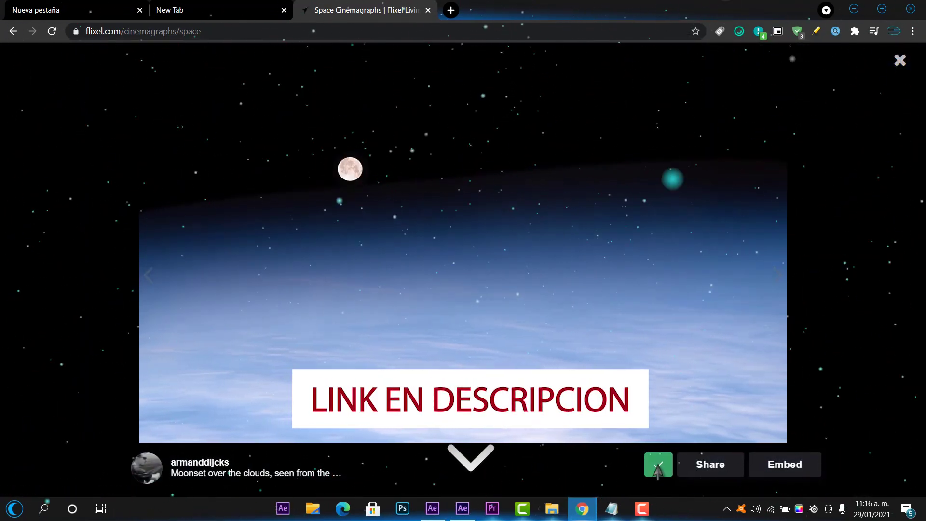
pyautogui.click(452, 10)
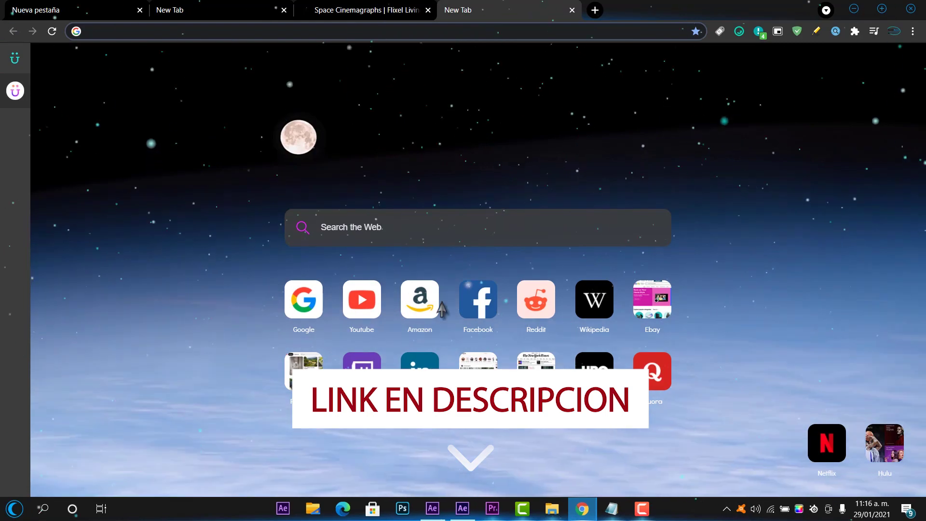
pyautogui.click(409, 7)
pyautogui.click(902, 64)
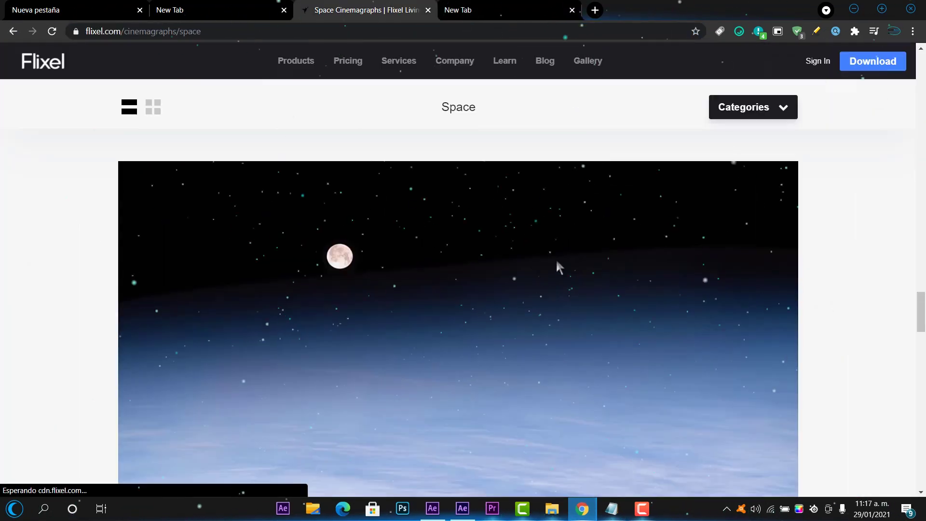
# Look through the remaining Space cinemagraphs and switch Flixel to the Nature category
pyautogui.scroll(-20, 556, 260)
pyautogui.scroll(-5, 558, 264)
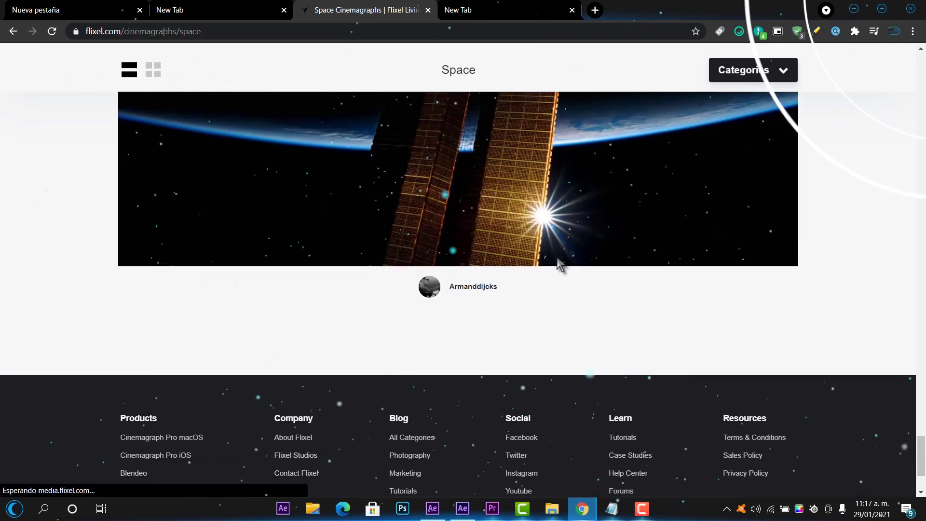
pyautogui.scroll(5, 760, 287)
pyautogui.click(774, 109)
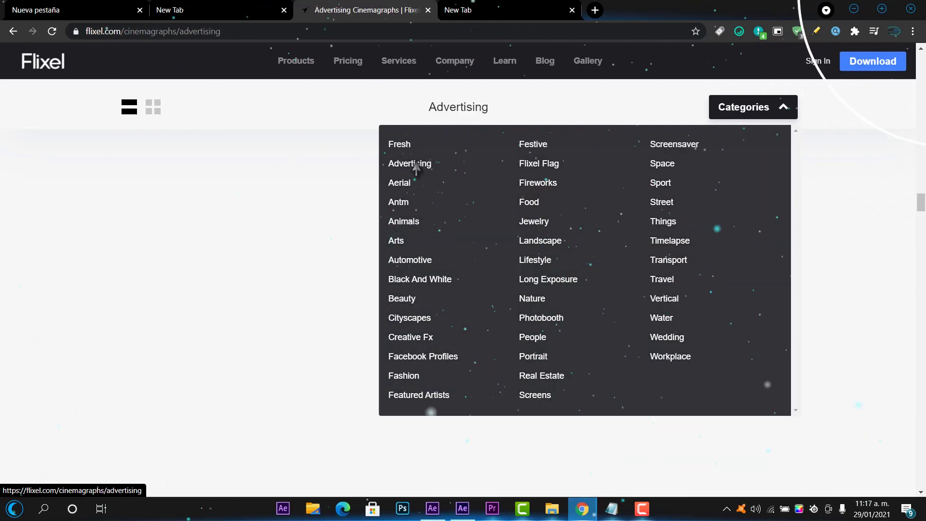
pyautogui.click(532, 298)
pyautogui.scroll(-5, 698, 218)
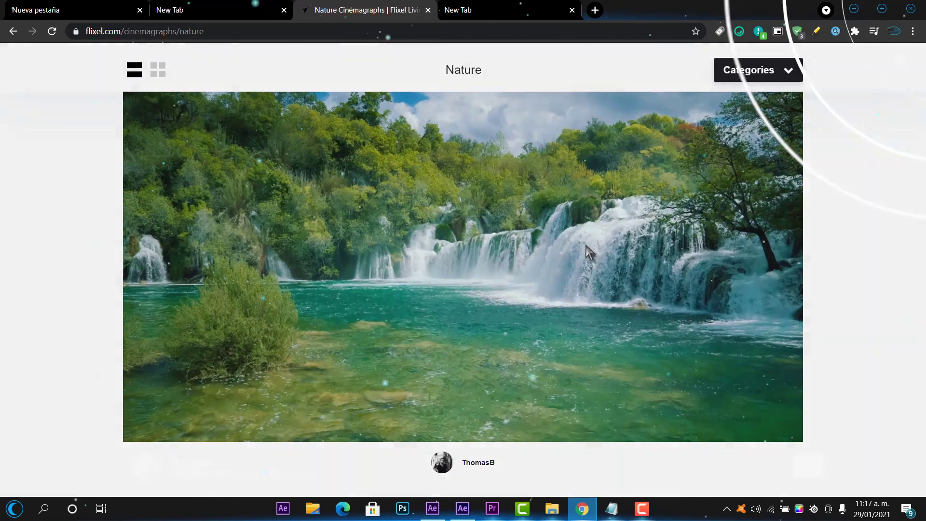
# Set the Waterfall Magic cinemagraph as the uTab background and check it on the new tab page
pyautogui.click(588, 252)
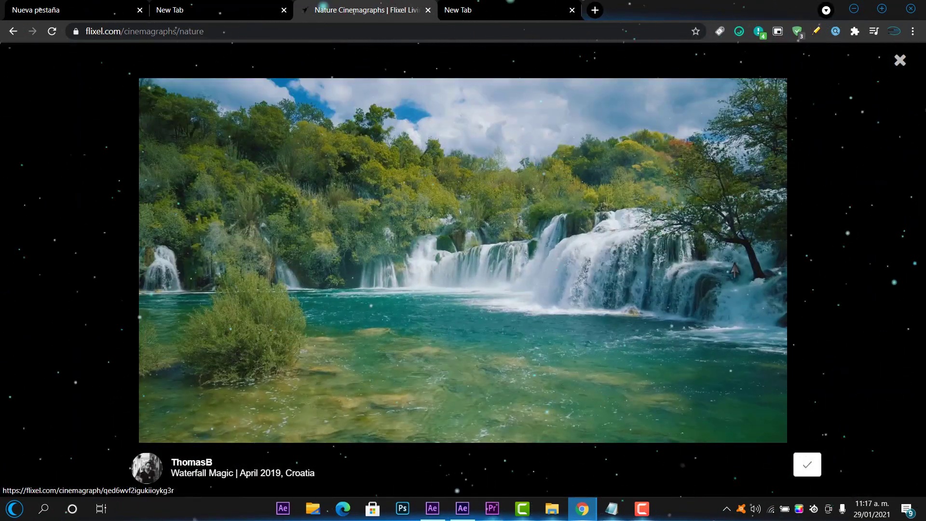
pyautogui.click(806, 465)
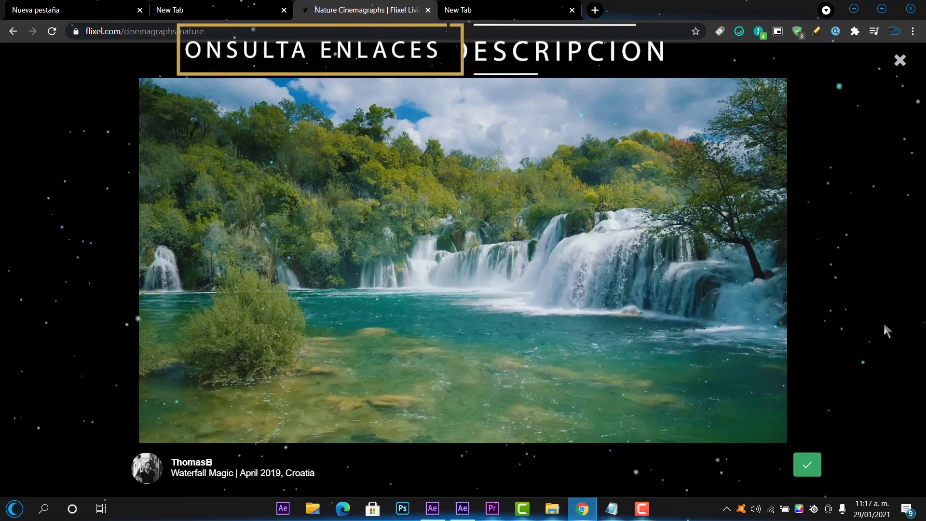
pyautogui.click(496, 7)
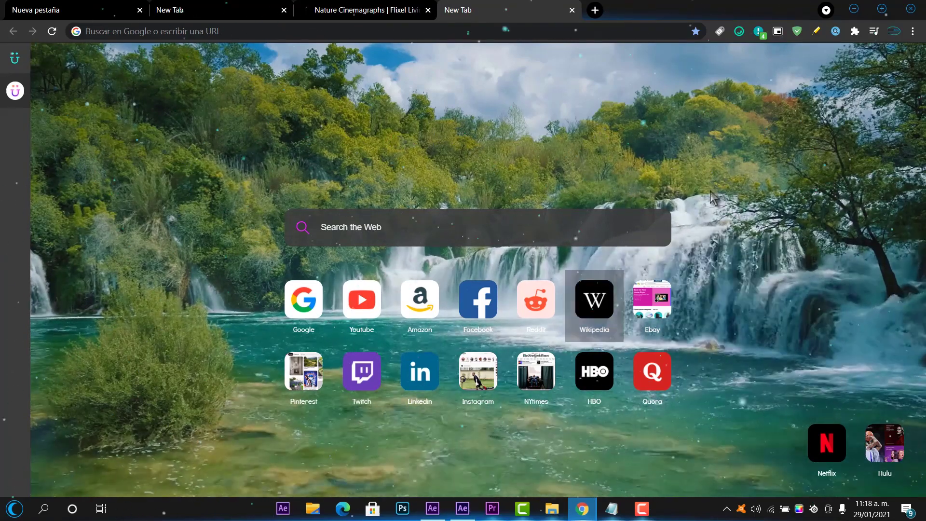
# Look over uTab's Unsplash and Video background options, visit the Unsplash home page, and close the settings
pyautogui.moveTo(27, 58)
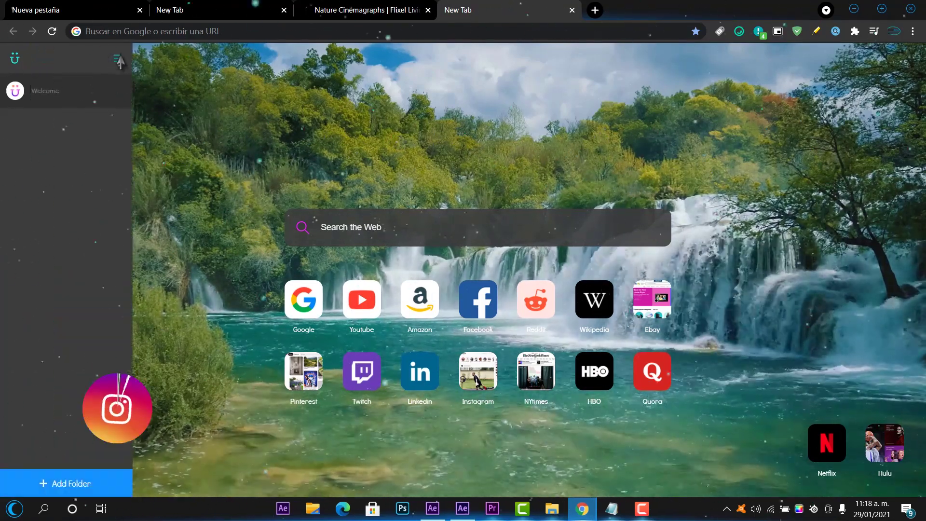
pyautogui.click(120, 58)
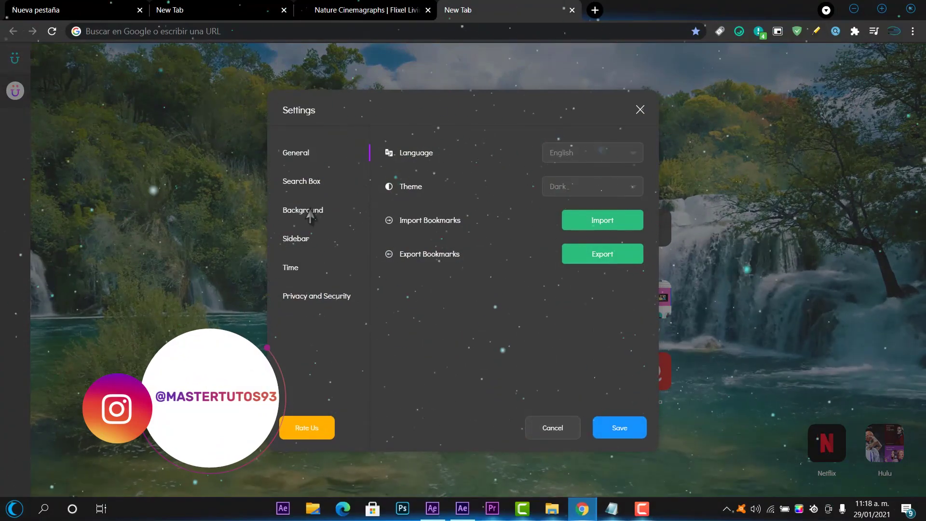
pyautogui.click(310, 213)
pyautogui.click(435, 212)
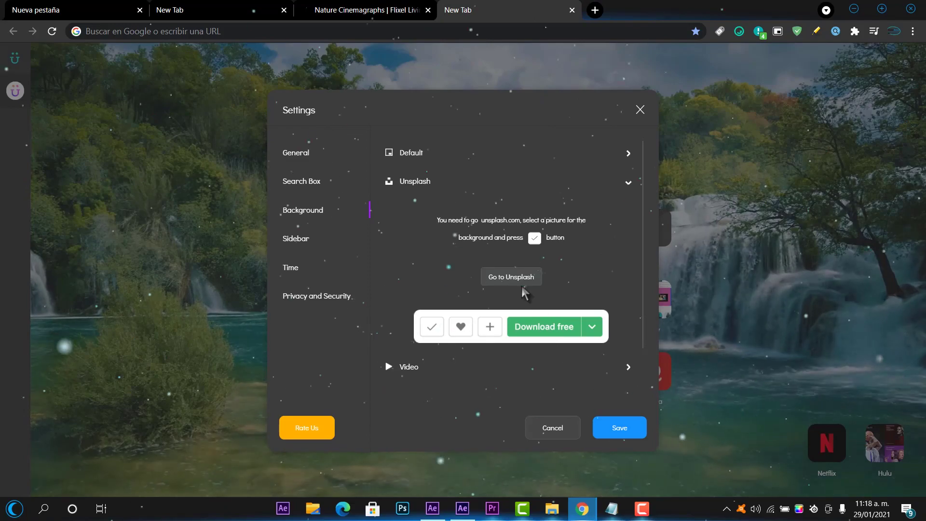
pyautogui.click(511, 277)
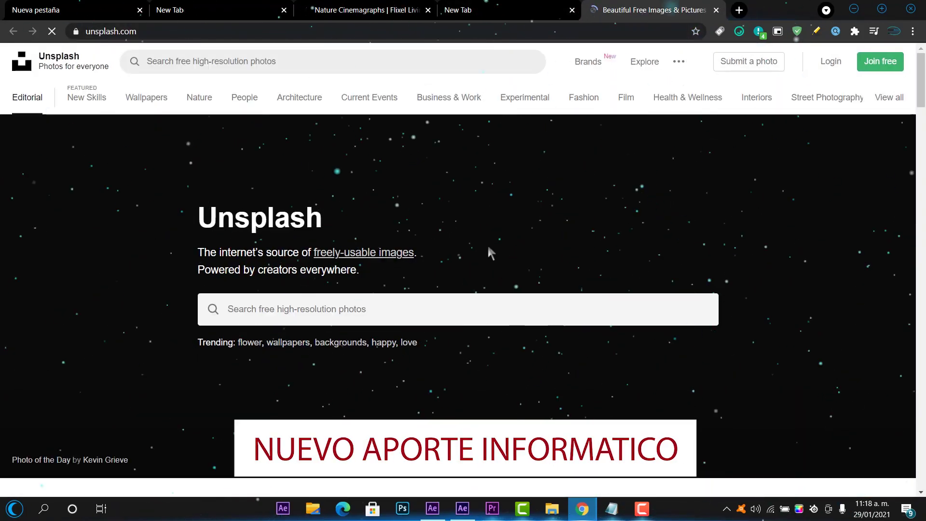
pyautogui.scroll(-10, 488, 248)
pyautogui.scroll(10, 424, 305)
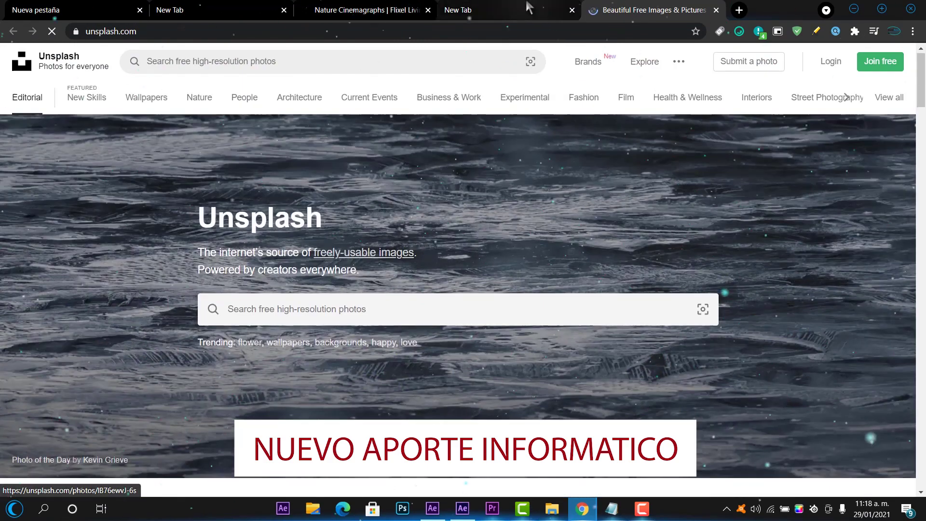
pyautogui.click(529, 7)
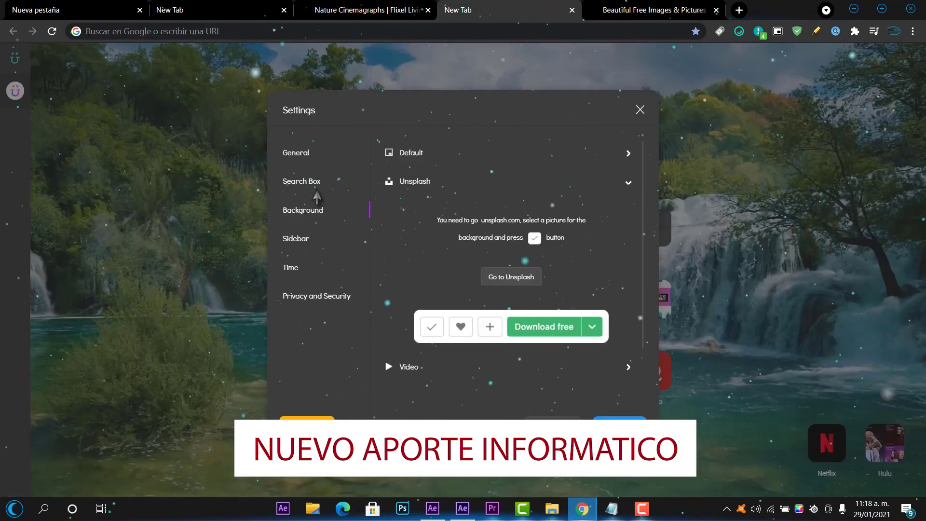
pyautogui.click(412, 183)
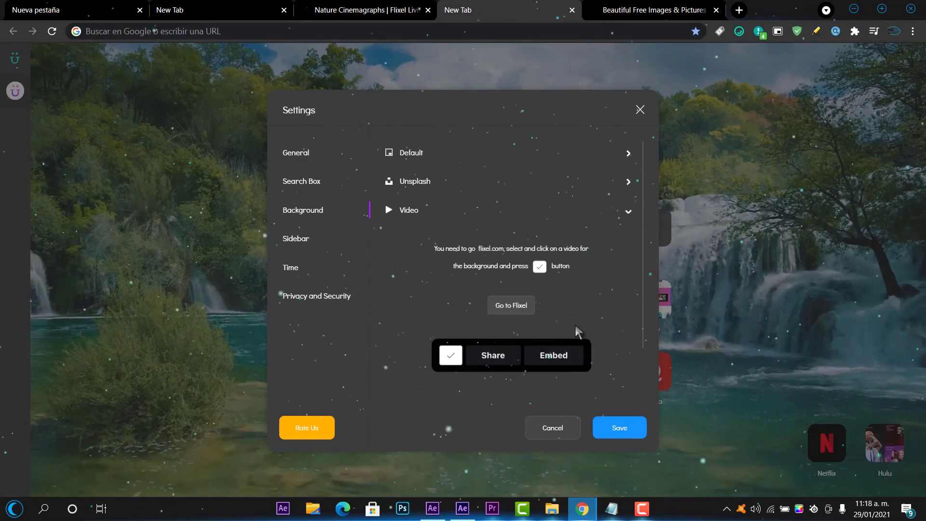
pyautogui.click(686, 248)
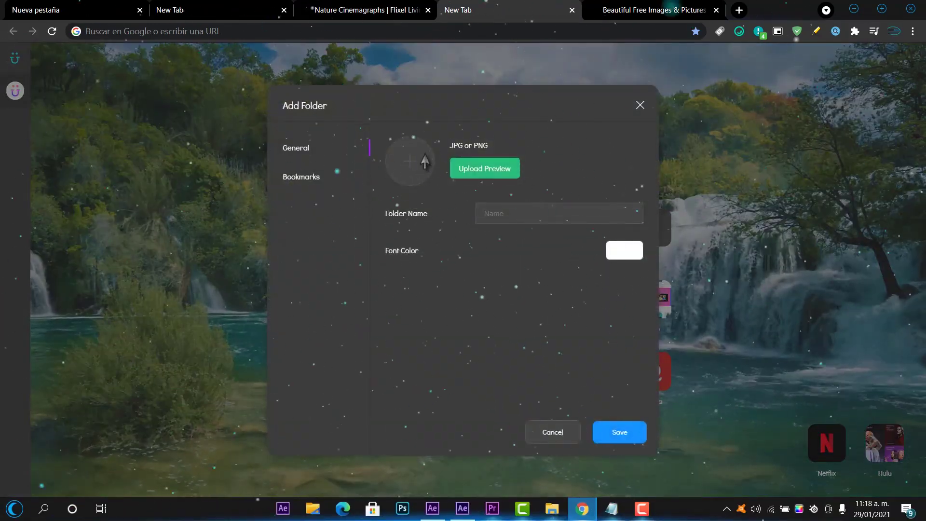
# Add a sidebar folder named shjjsjs with the Santa-with-sunglasses image as its icon and a red font color
pyautogui.click(425, 161)
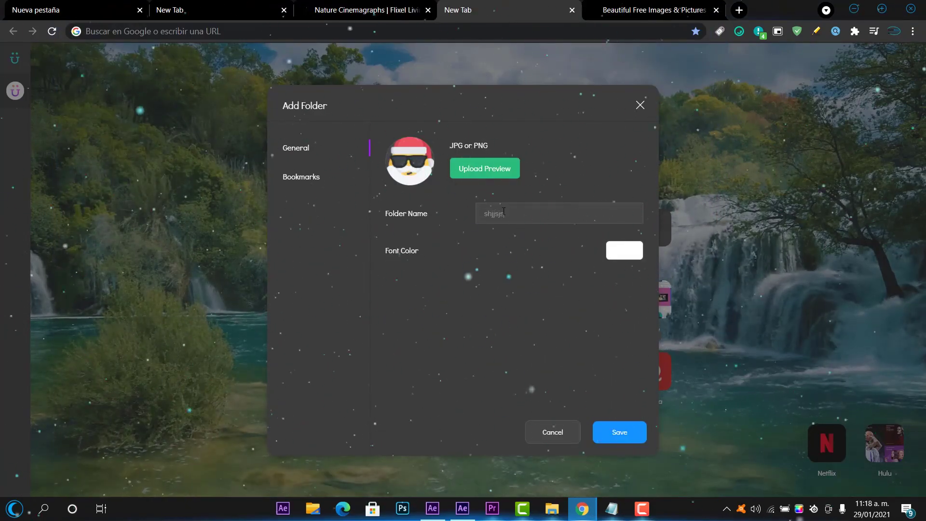
pyautogui.click(614, 255)
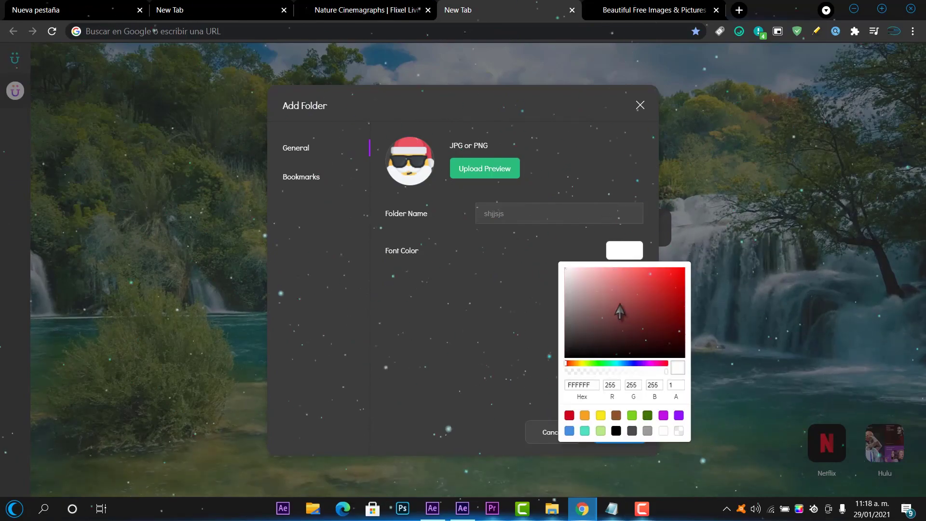
pyautogui.click(539, 298)
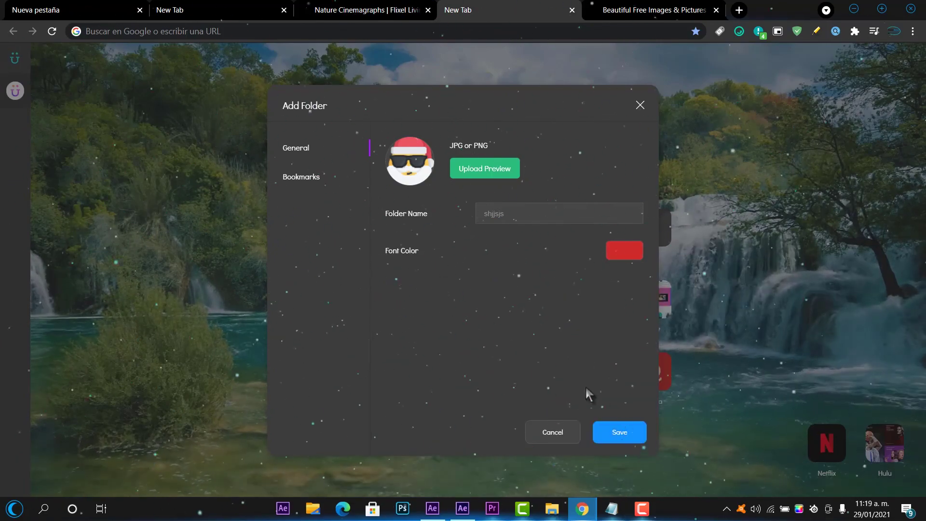
pyautogui.click(621, 431)
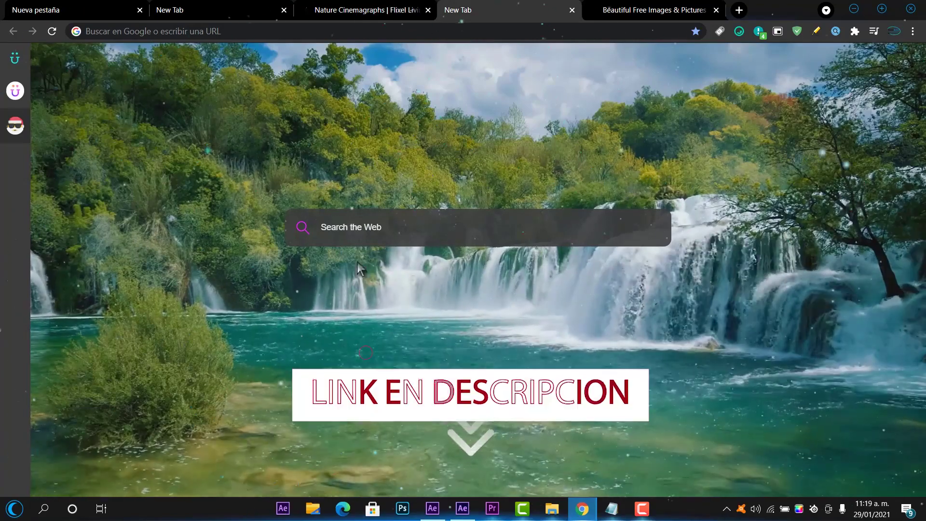
# Close the extra new tab page and save the Unsplash home page to uTab's shjjsjs folder
pyautogui.click(686, 5)
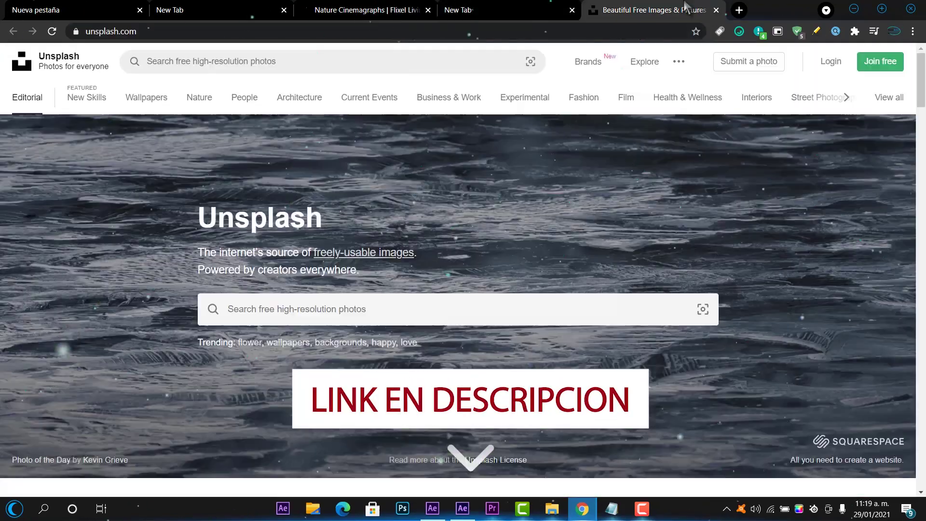
pyautogui.click(571, 10)
pyautogui.rightClick(555, 185)
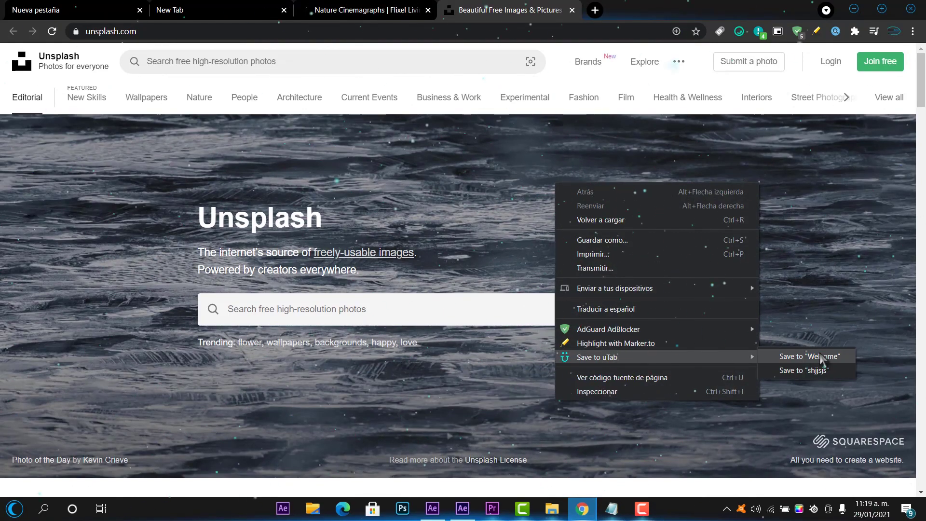
pyautogui.click(819, 372)
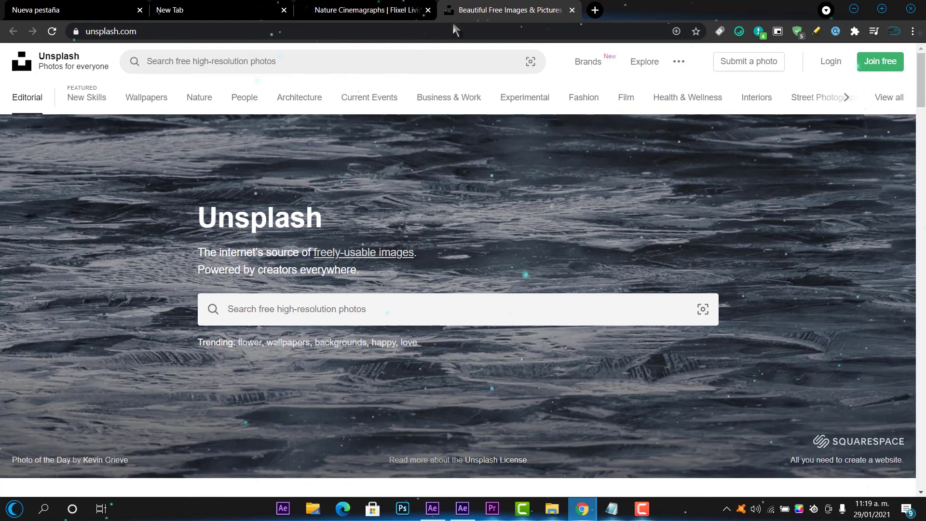
# Reload the uTab page and reposition the saved Unsplash bookmark below the search box, over the waterfall
pyautogui.click(202, 10)
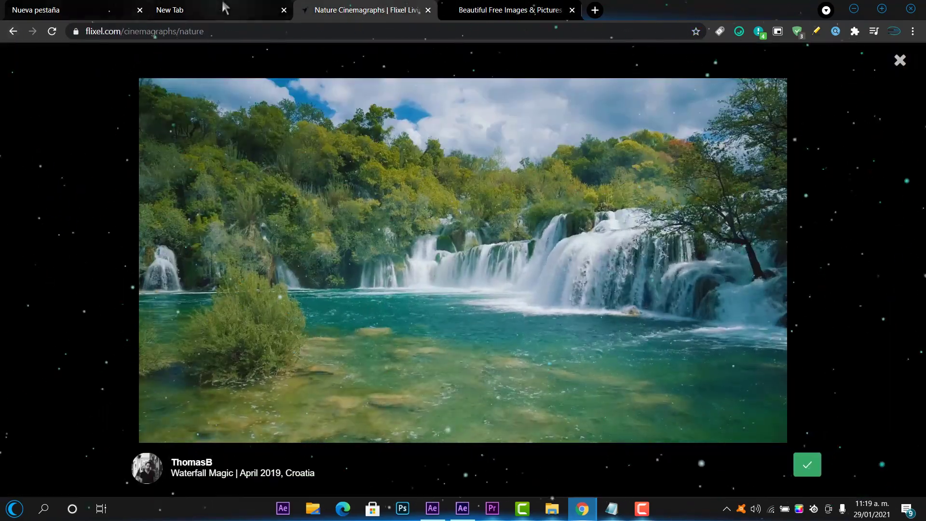
pyautogui.click(223, 8)
pyautogui.moveTo(51, 46)
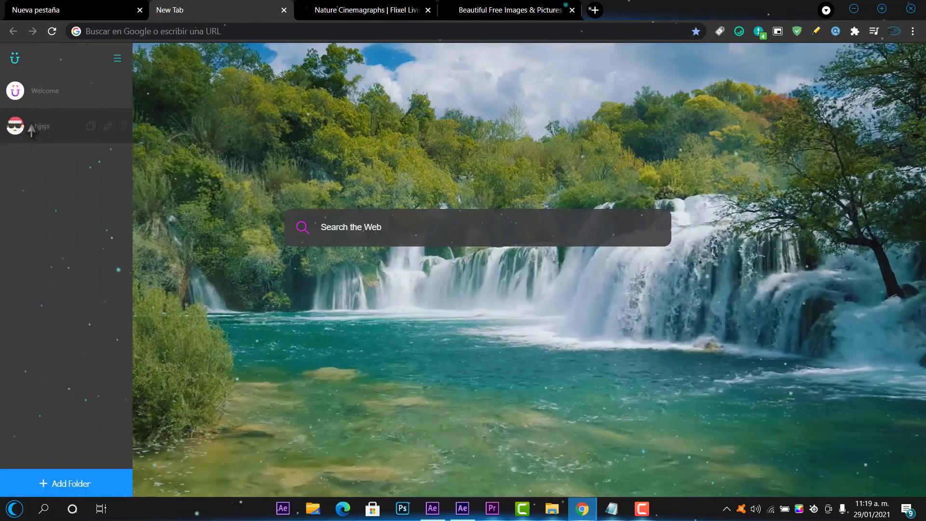
pyautogui.click(53, 31)
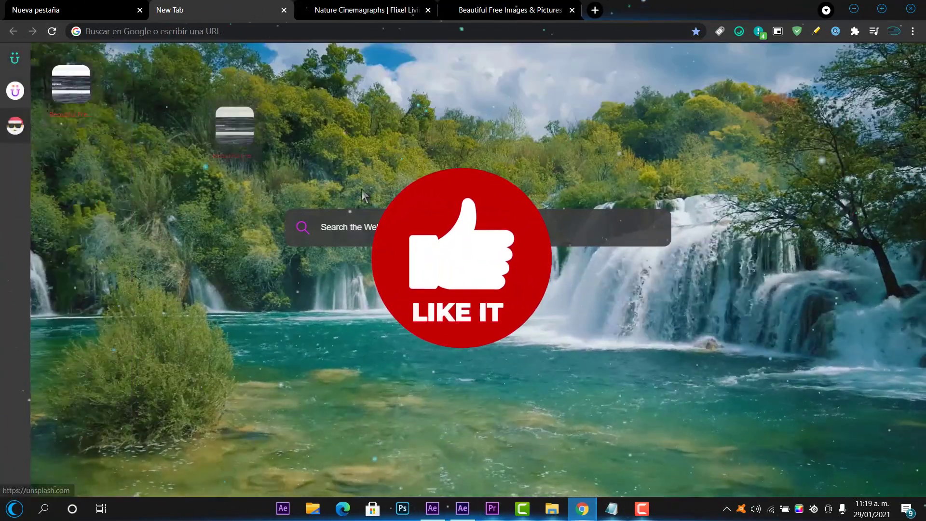
pyautogui.moveTo(187, 84); pyautogui.dragTo(539, 76)
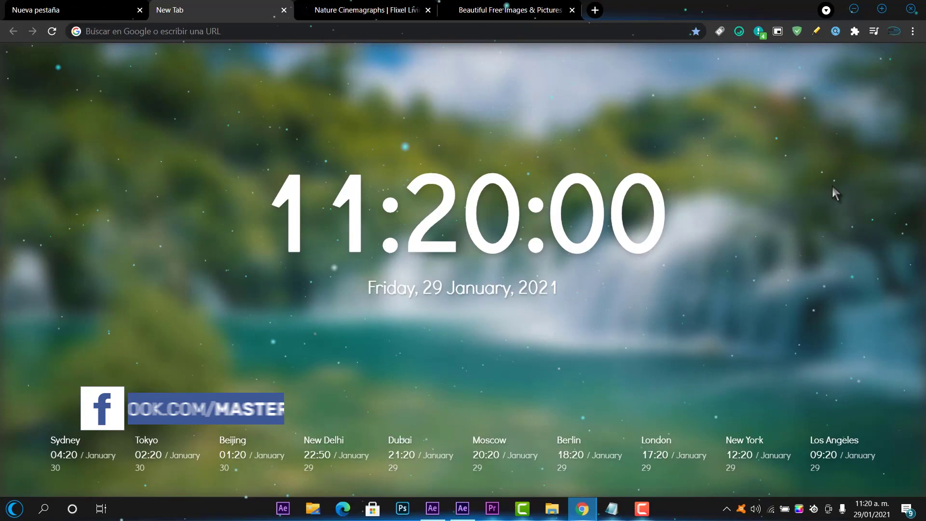
pyautogui.click(831, 184)
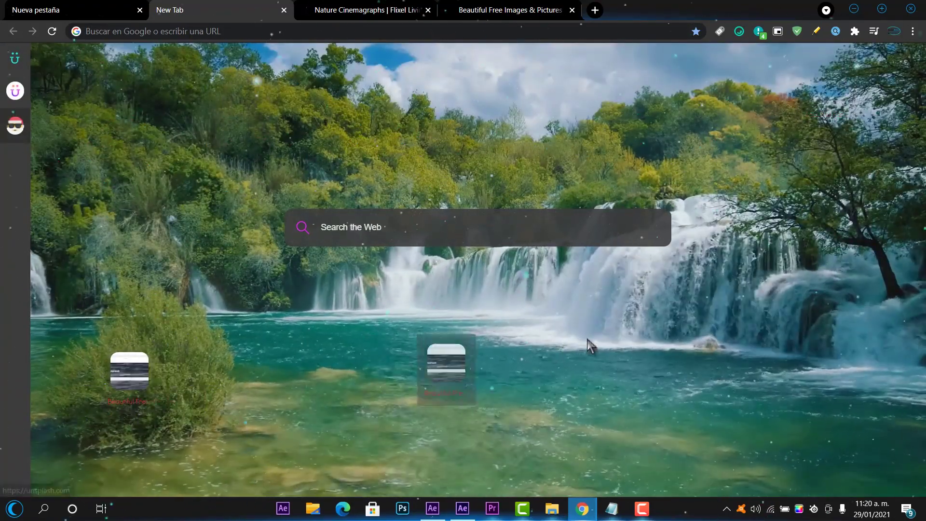
pyautogui.click(534, 7)
pyautogui.click(595, 10)
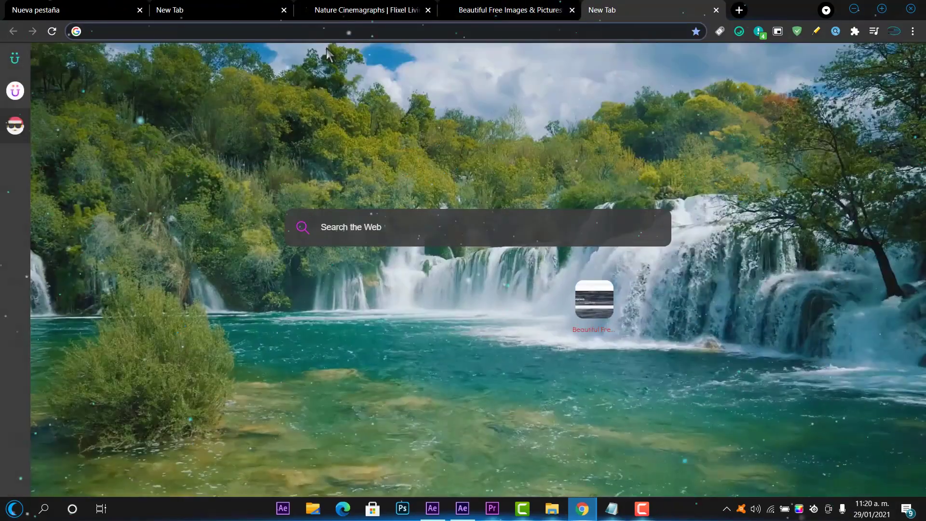
pyautogui.write('www.facebook.com')
pyautogui.press('Return')
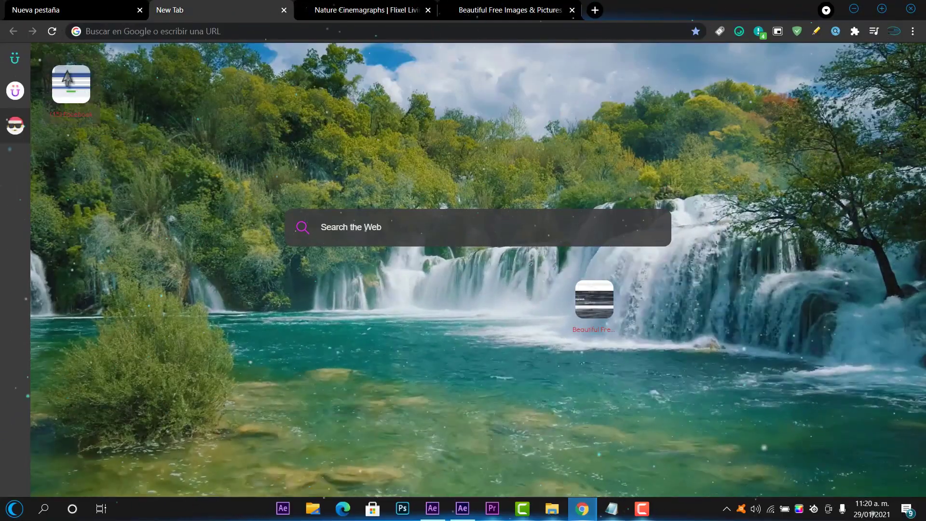
# Open the saved Facebook bookmark to test it and return to the uTab page
pyautogui.click(67, 77)
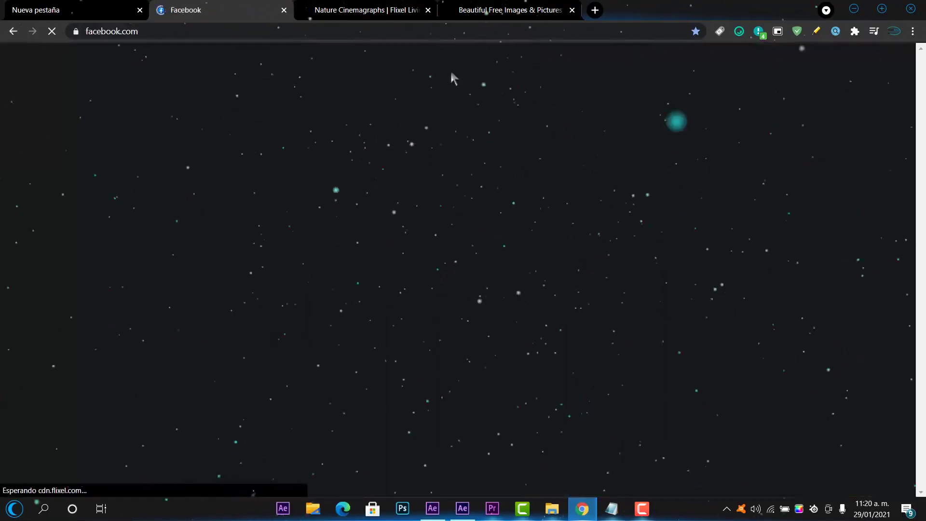
pyautogui.hotkey('alt', 'Left')
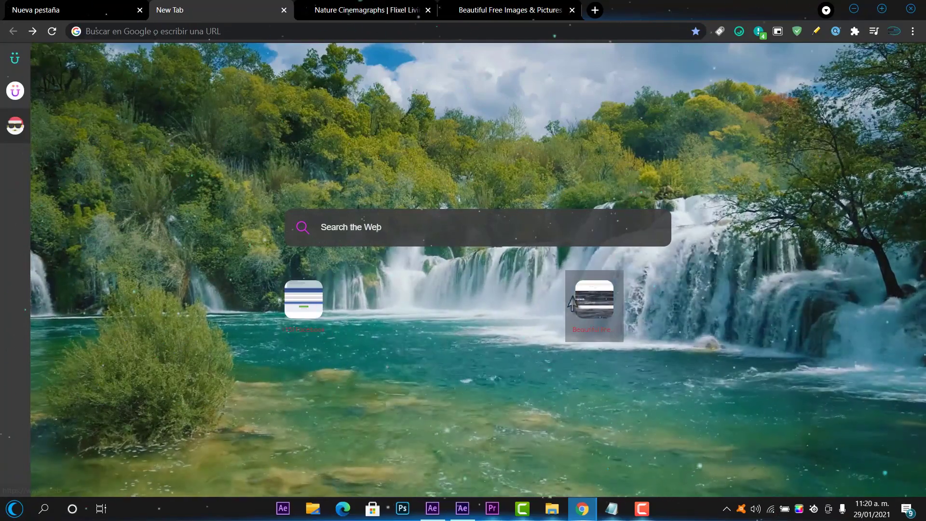
pyautogui.hotkey('alt', 'Left')
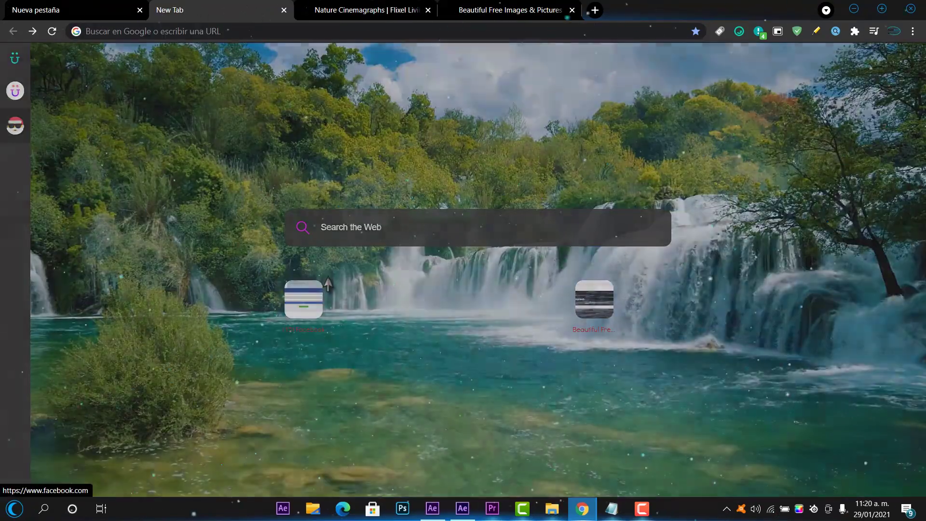
# Edit the Facebook bookmark, create a preview cropped to the Facebook logo, and save it
pyautogui.click(329, 285)
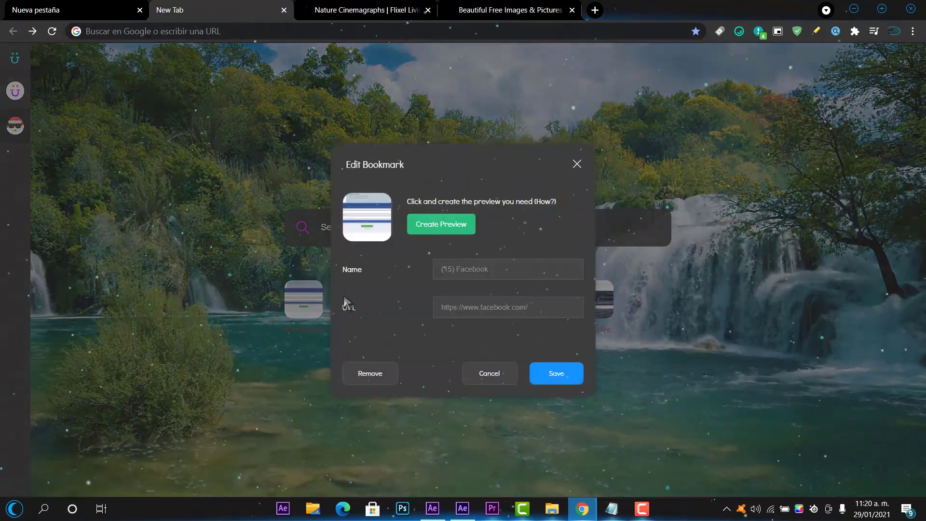
pyautogui.click(456, 232)
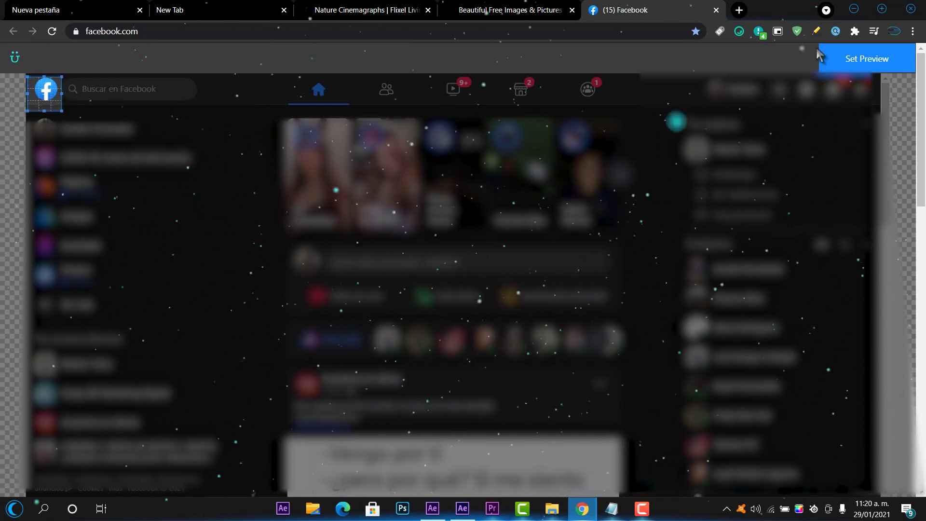
pyautogui.click(868, 59)
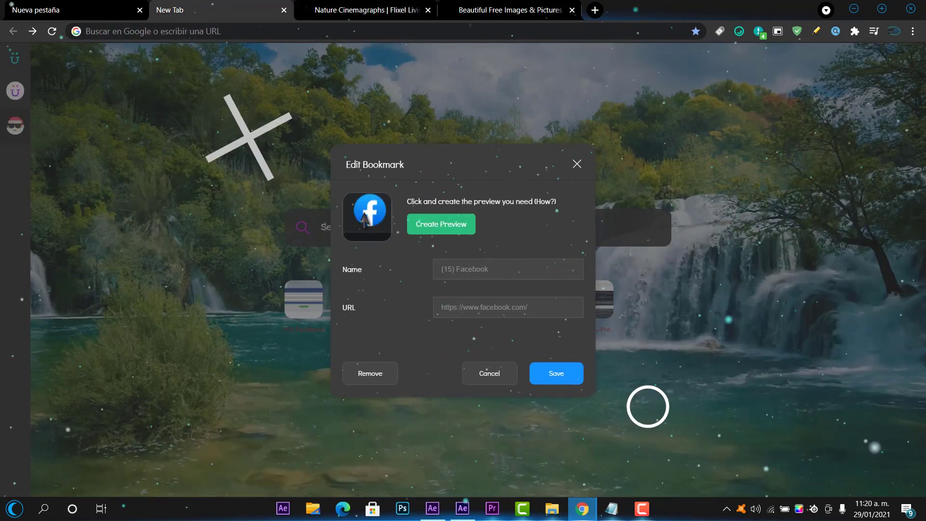
pyautogui.click(556, 373)
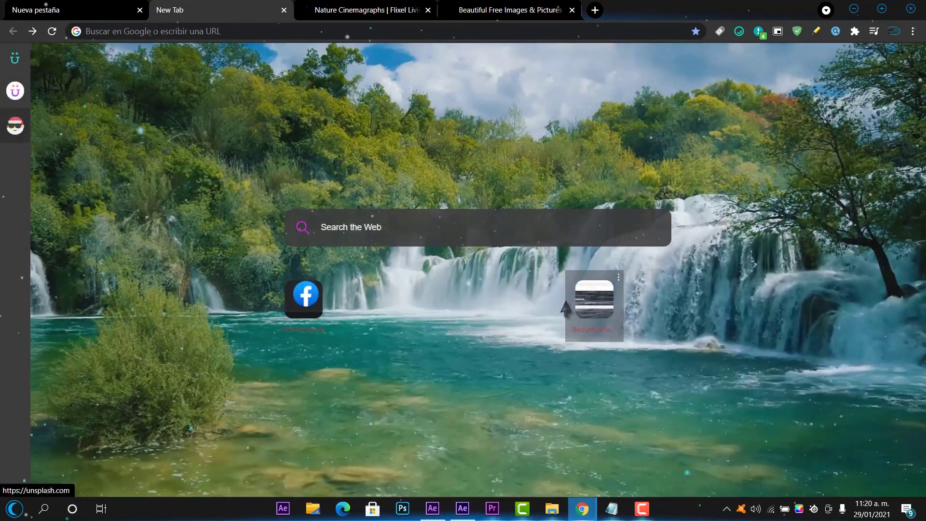
# Move the Facebook bookmark to the far right of the background, level with the Unsplash bookmark
pyautogui.moveTo(400, 313); pyautogui.dragTo(737, 126)
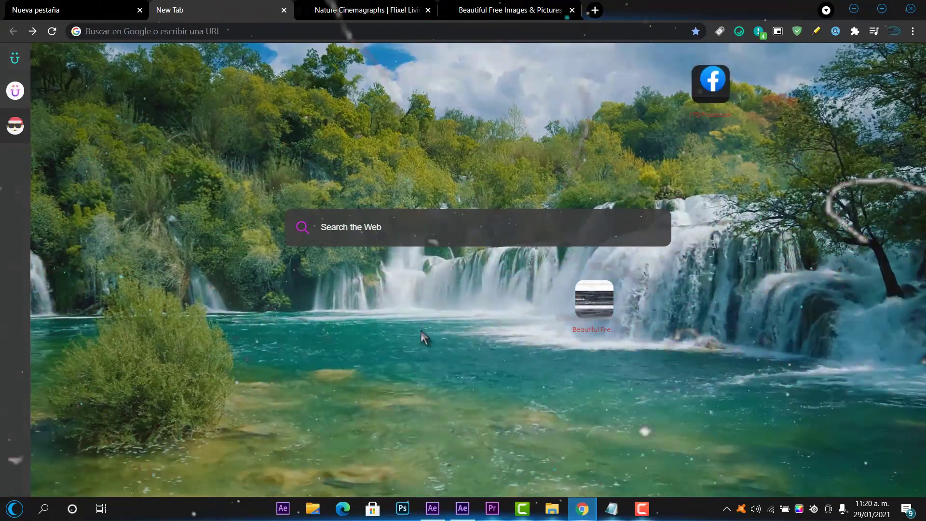
pyautogui.moveTo(14, 70)
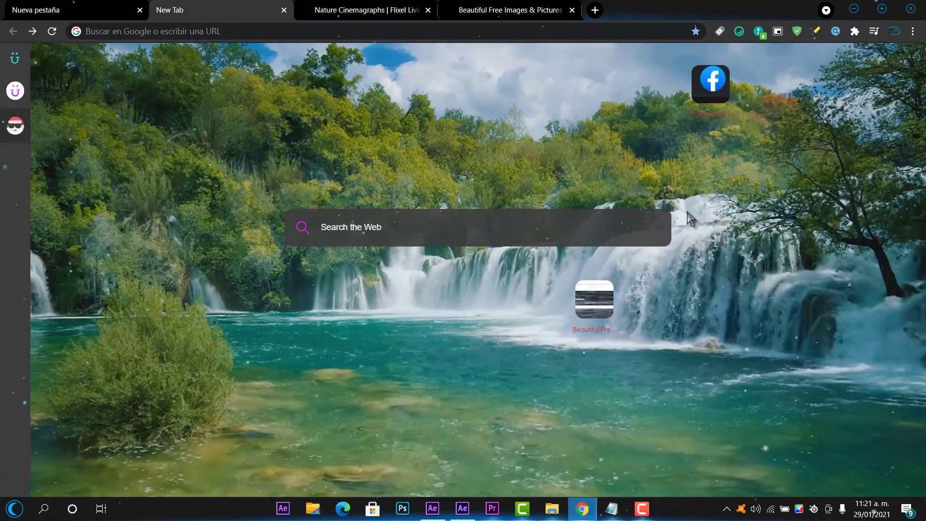
pyautogui.moveTo(711, 83); pyautogui.dragTo(824, 295)
# Look over uTab's Background and General settings, including the language, theme and bookmark import and export options, and close them
pyautogui.moveTo(4, 43)
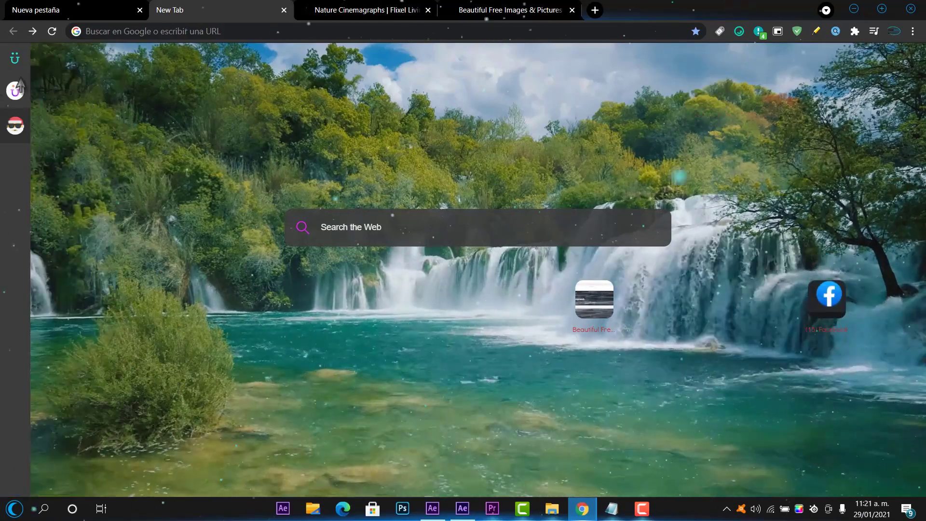
pyautogui.click(116, 55)
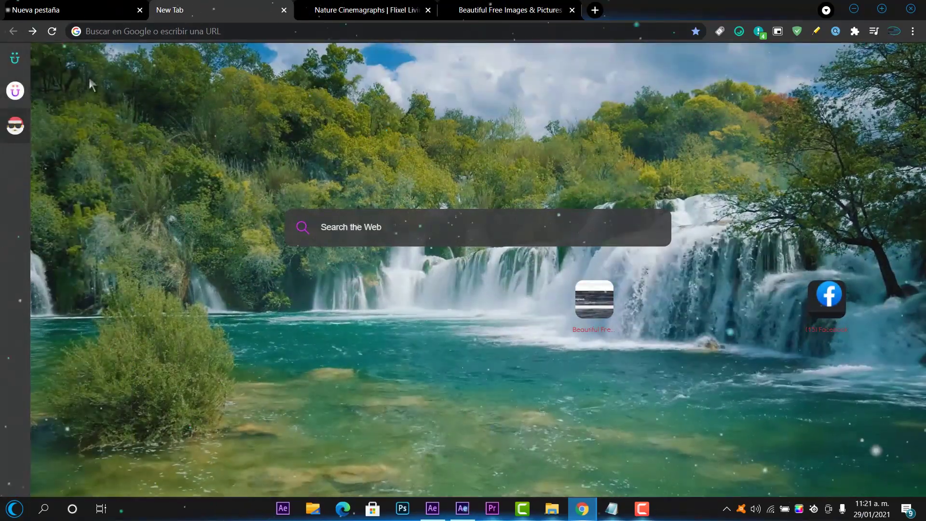
pyautogui.click(116, 56)
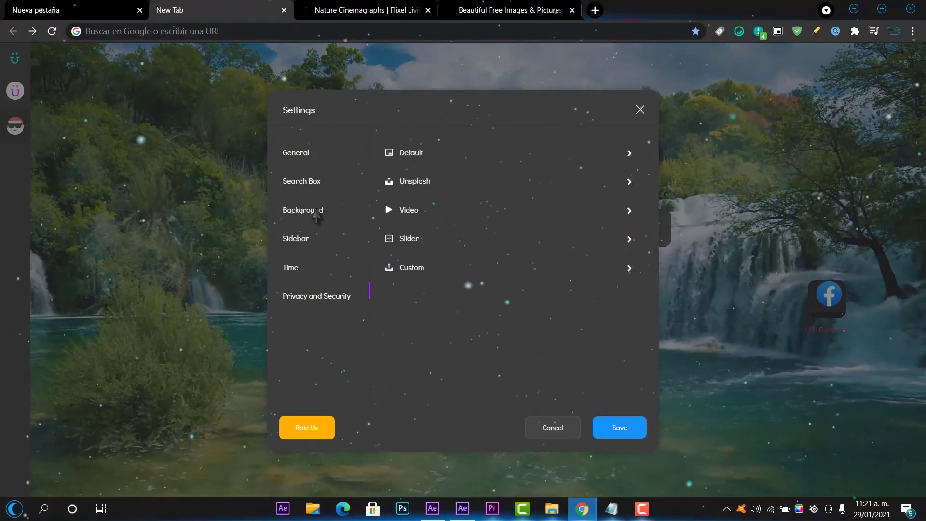
pyautogui.click(316, 211)
pyautogui.click(305, 153)
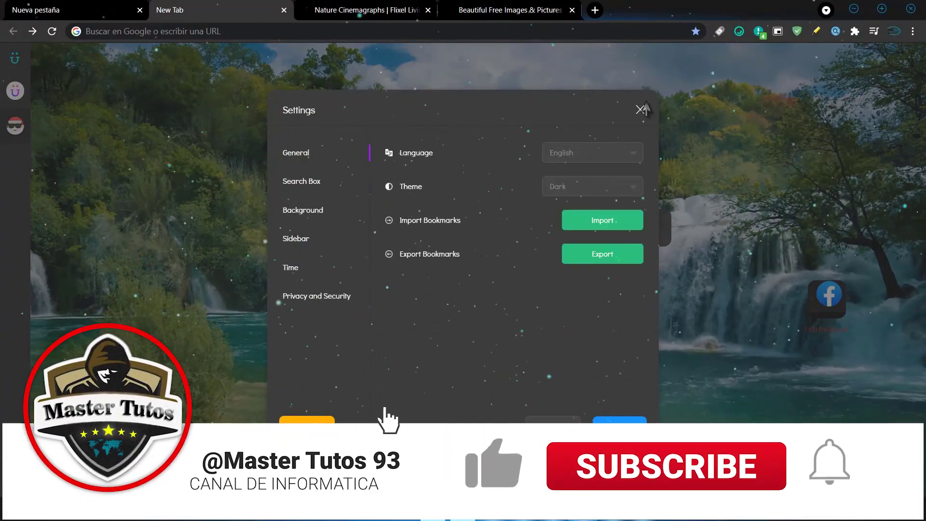
pyautogui.click(640, 112)
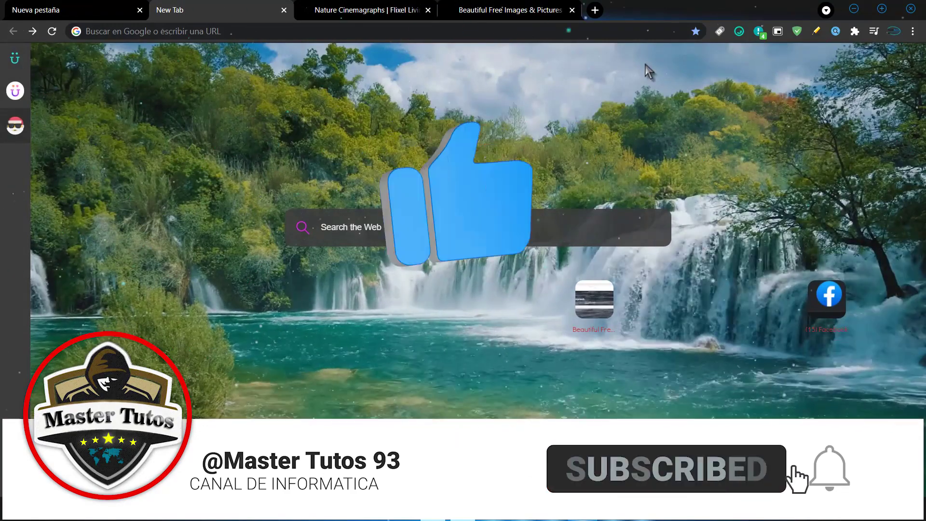